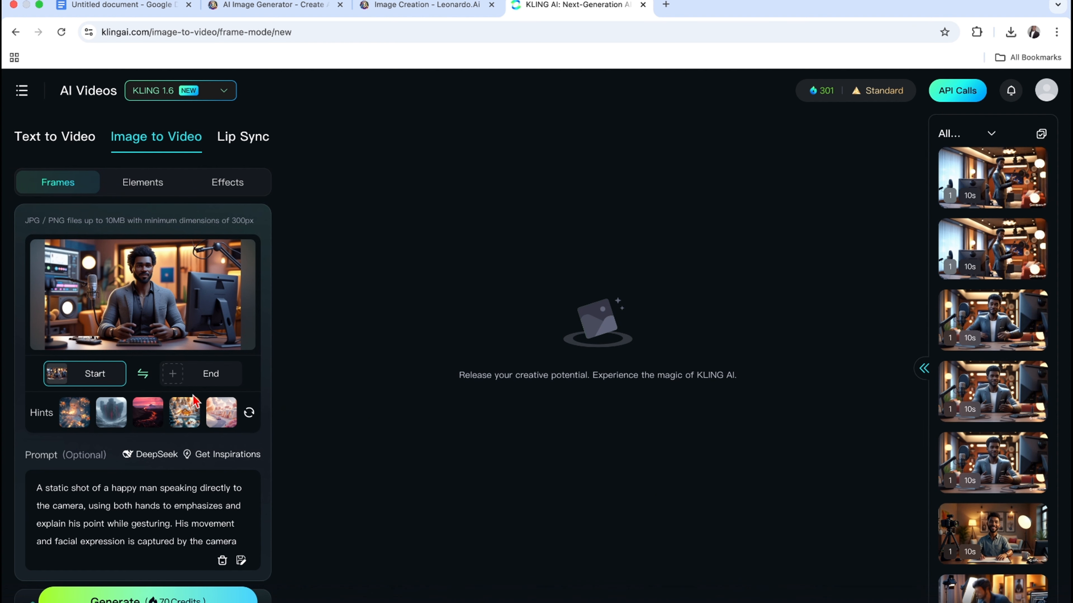
Generate the video from the studio start image and static-shot prompt, and preview the result.
{"action": "mouse_move", "coordinate": [156, 305]}
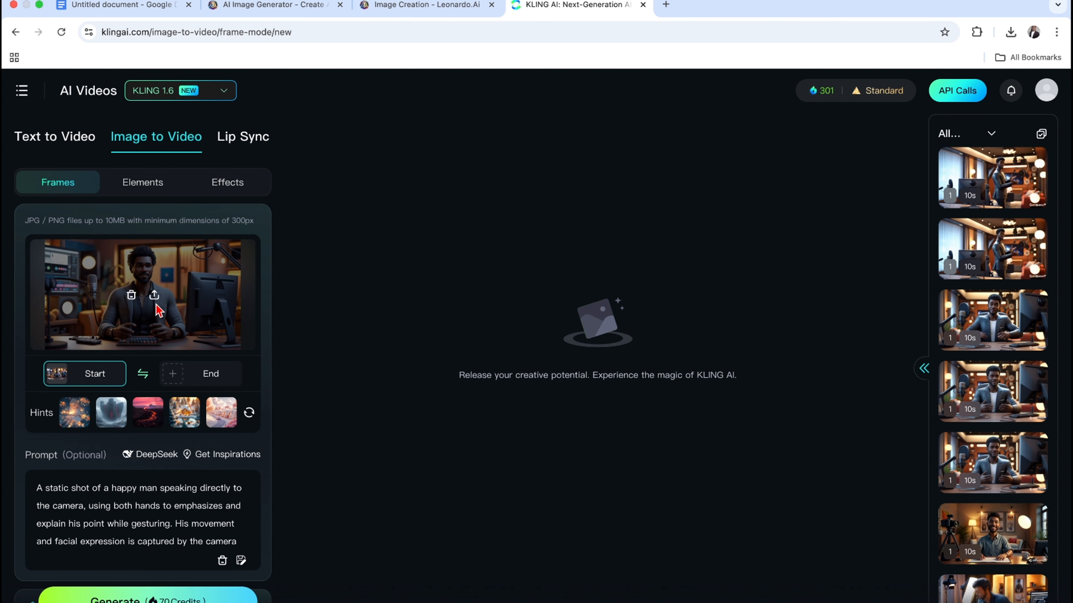
{"action": "left_click", "coordinate": [131, 600]}
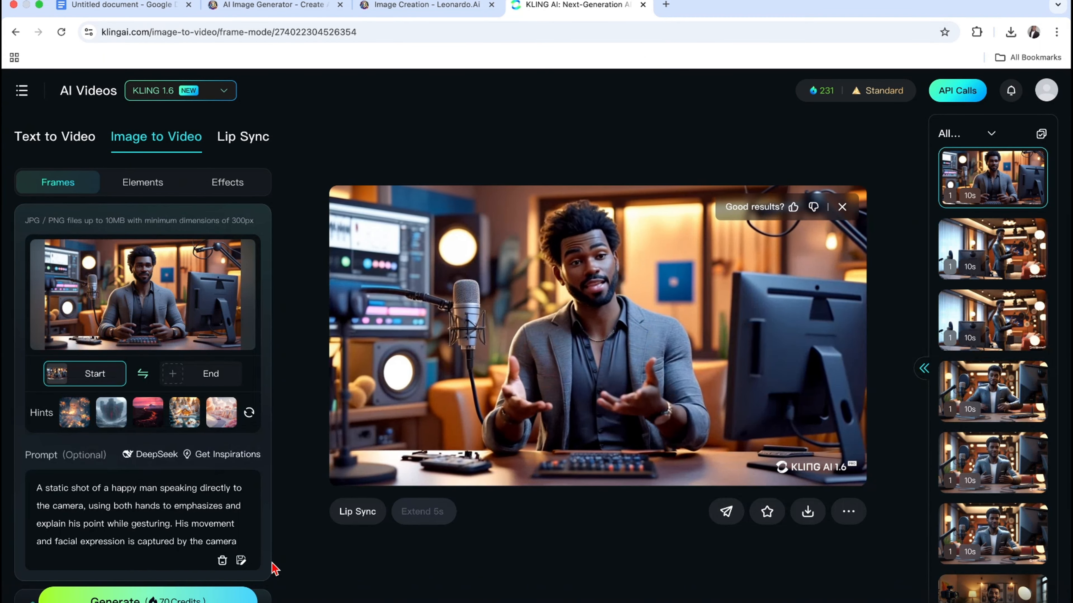
{"action": "mouse_move", "coordinate": [577, 393]}
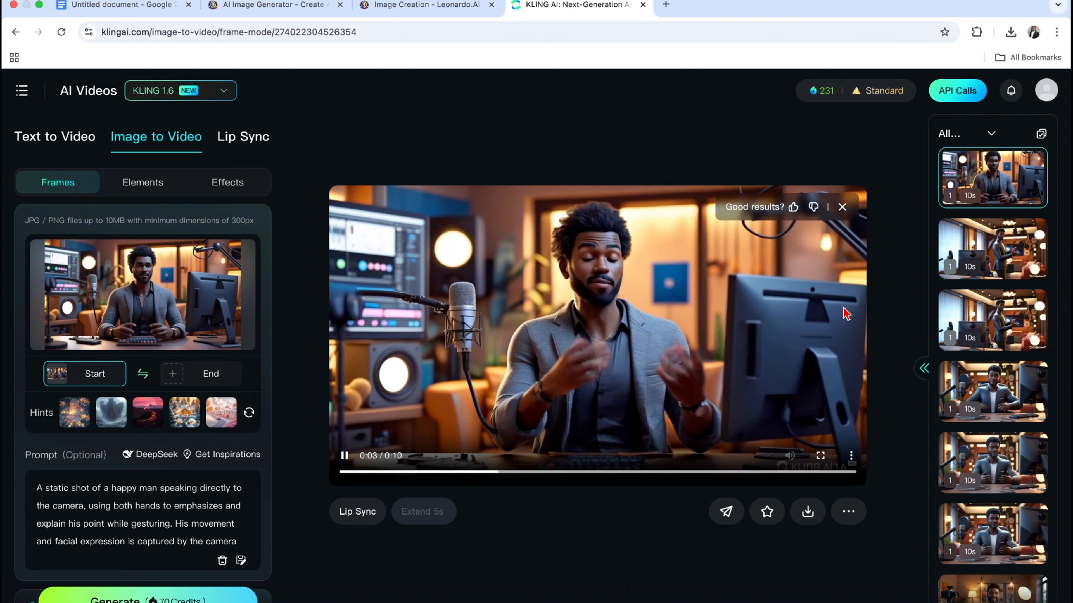
Search Google for "frame extractor from video" in a new browser tab and open the Video Frame Extractor site.
{"action": "left_click", "coordinate": [666, 5]}
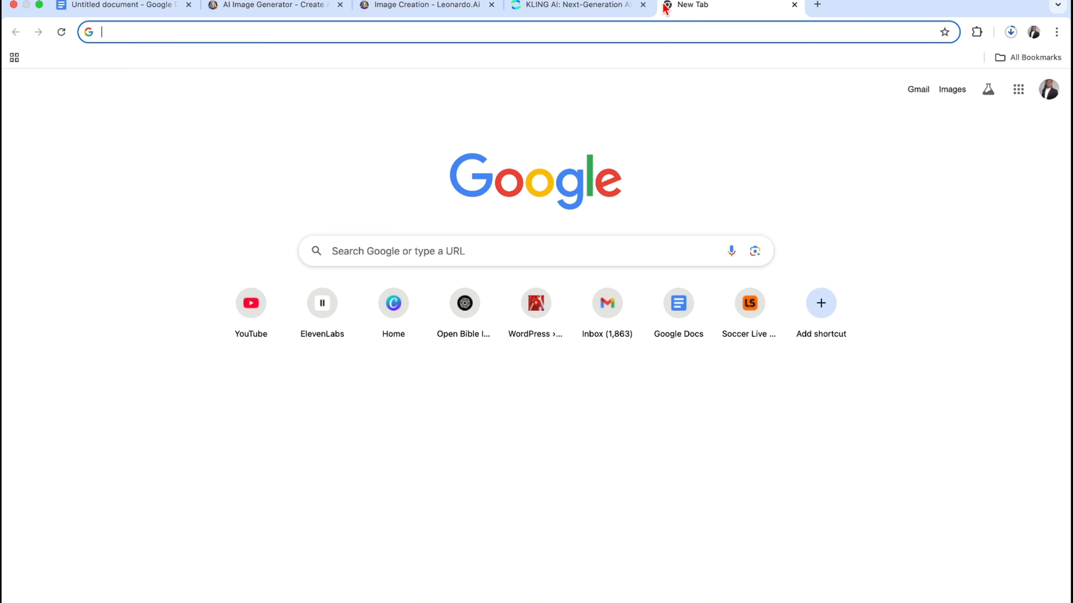
{"action": "type", "text": "frame"}
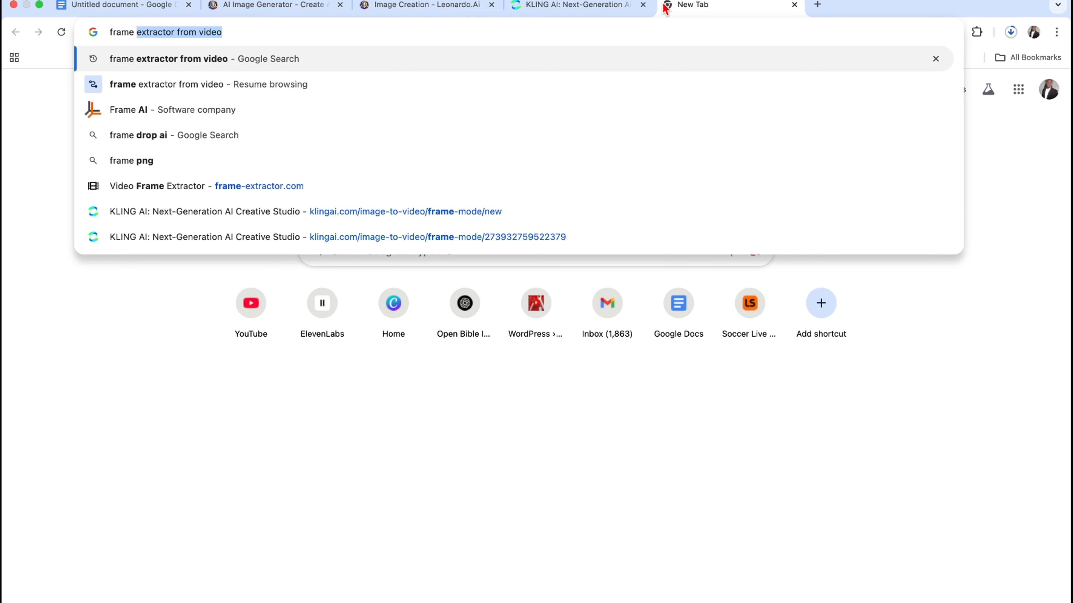
{"action": "key", "text": "Return"}
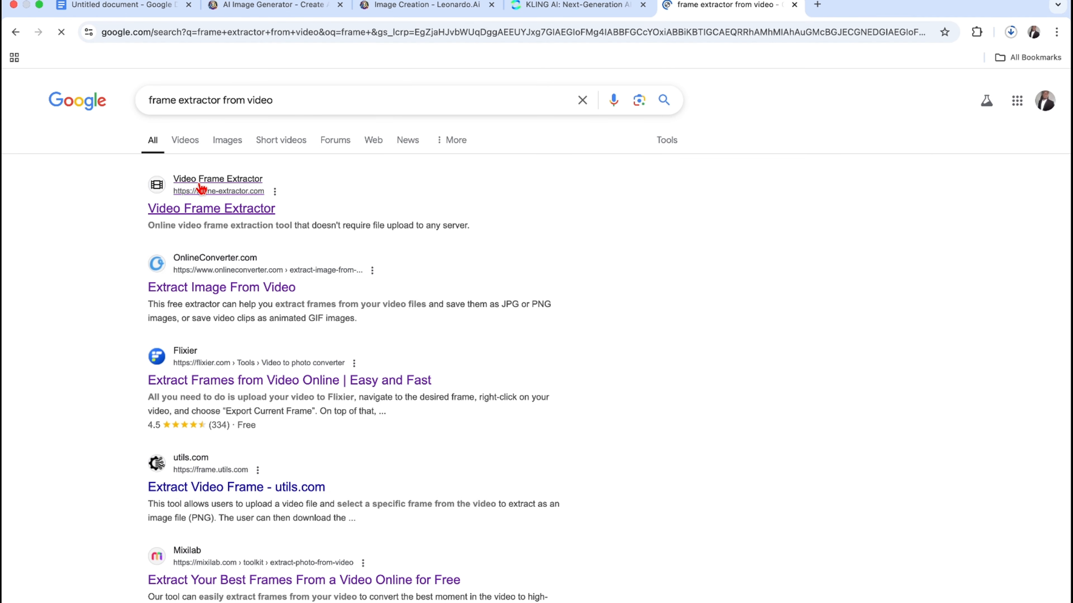
{"action": "left_click", "coordinate": [193, 212]}
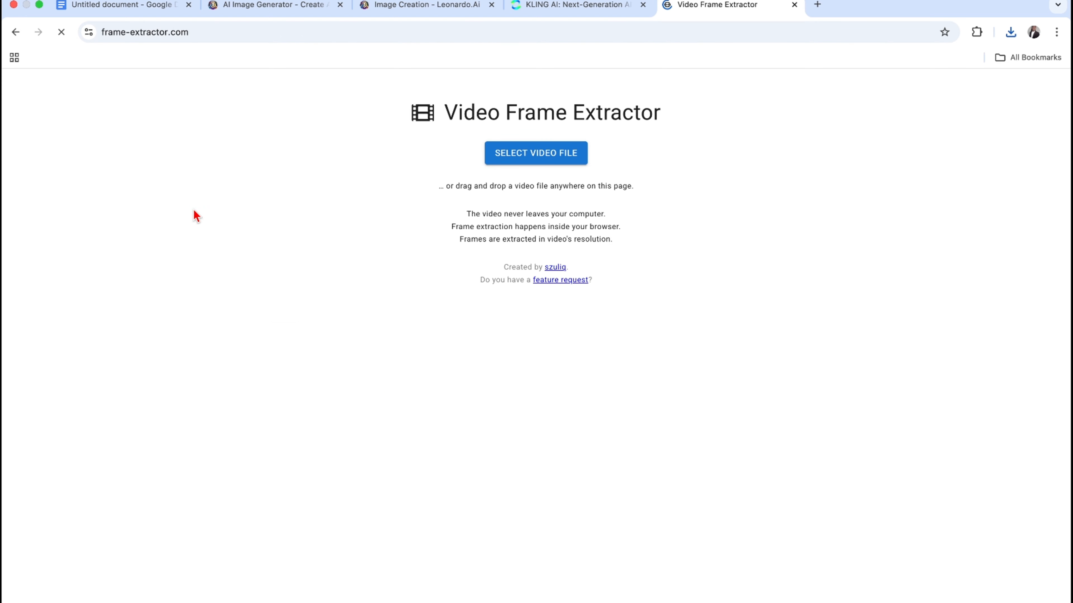
Load Professional_Mode_A_static_shot_of_a_happy_man_spe.mp4 from Downloads into the frame extractor.
{"action": "left_click", "coordinate": [499, 157]}
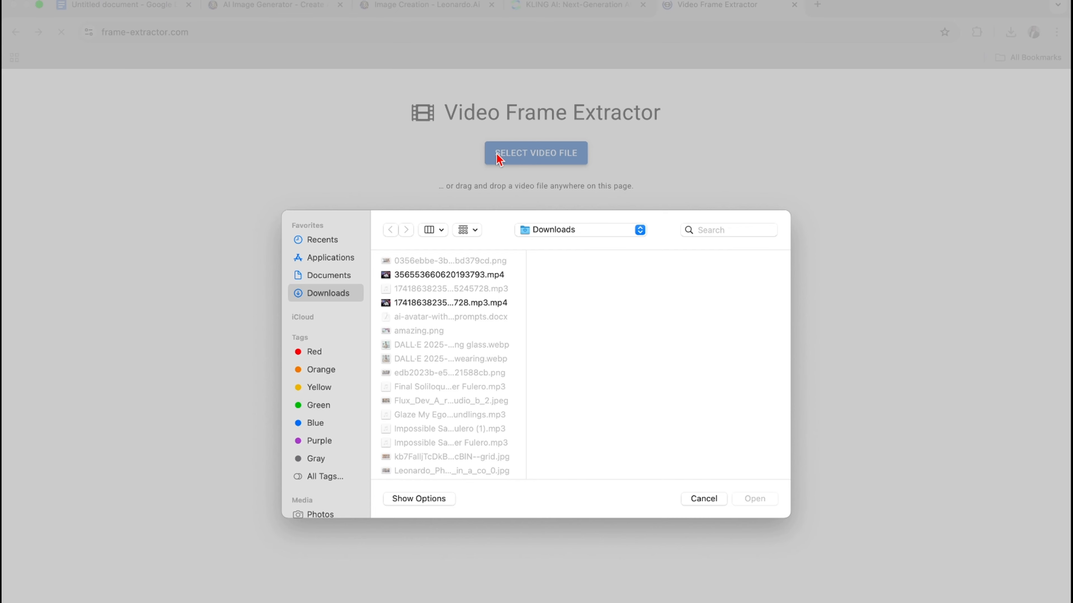
{"action": "scroll", "coordinate": [447, 346], "scroll_direction": "down", "scroll_amount": 10}
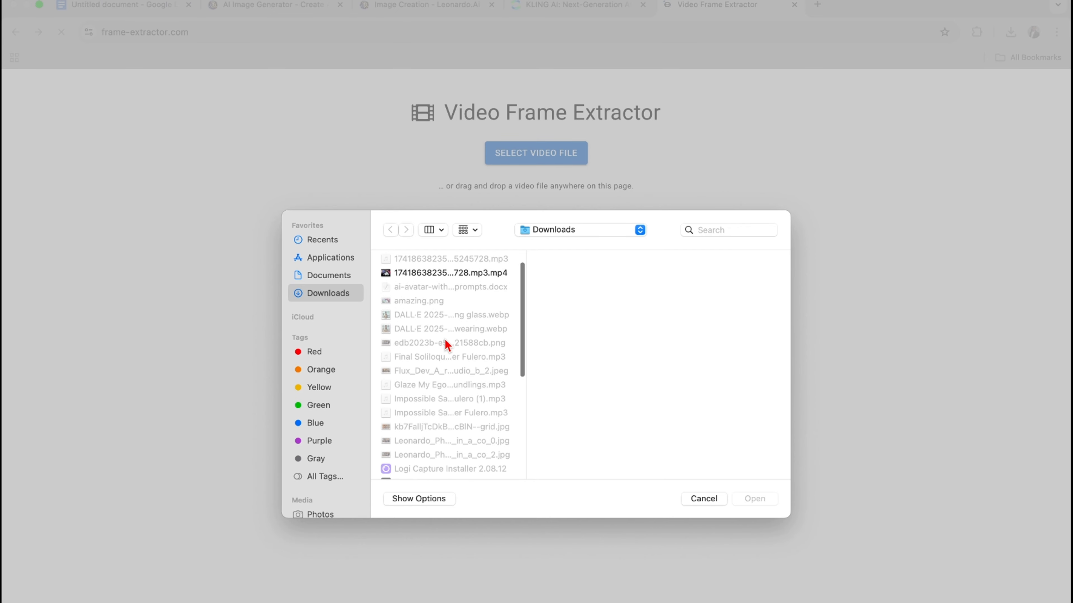
{"action": "left_click", "coordinate": [448, 348]}
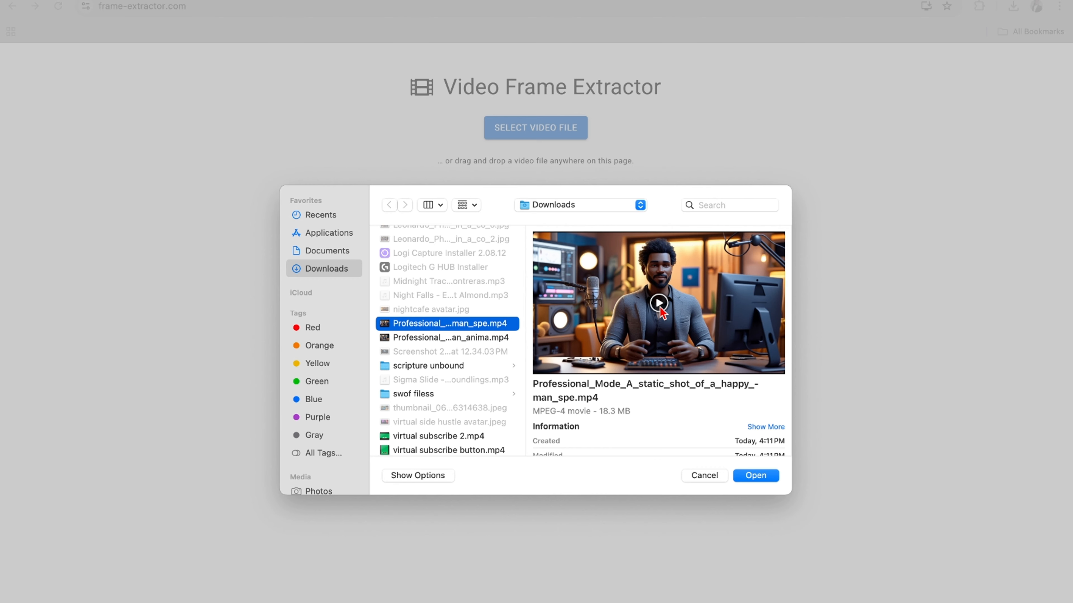
{"action": "left_click", "coordinate": [758, 477]}
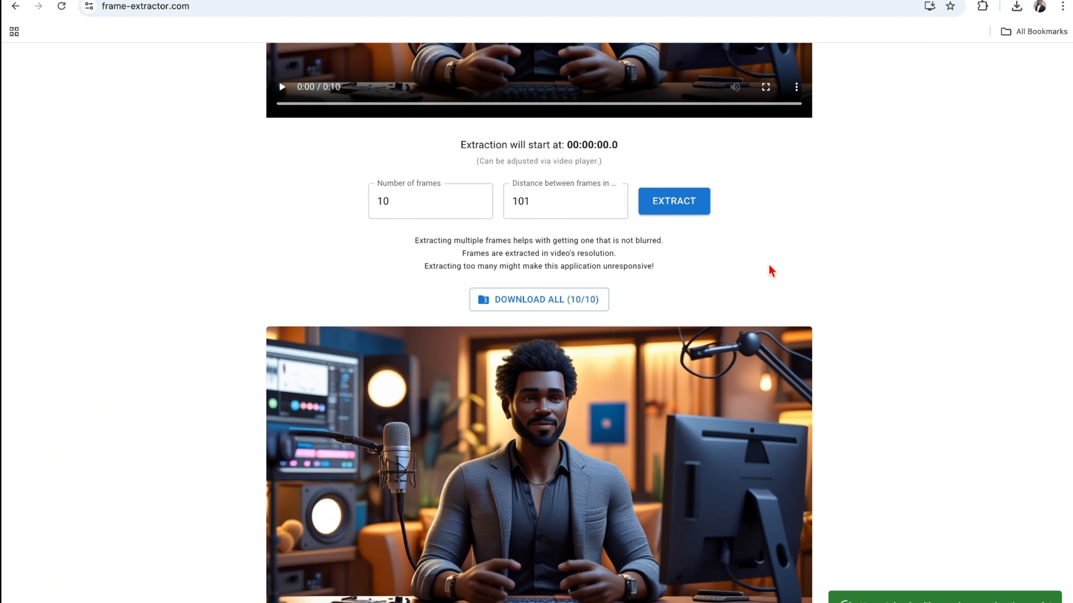
Look through the extracted frames and download frame #10.
{"action": "scroll", "coordinate": [863, 284], "scroll_direction": "down", "scroll_amount": 20}
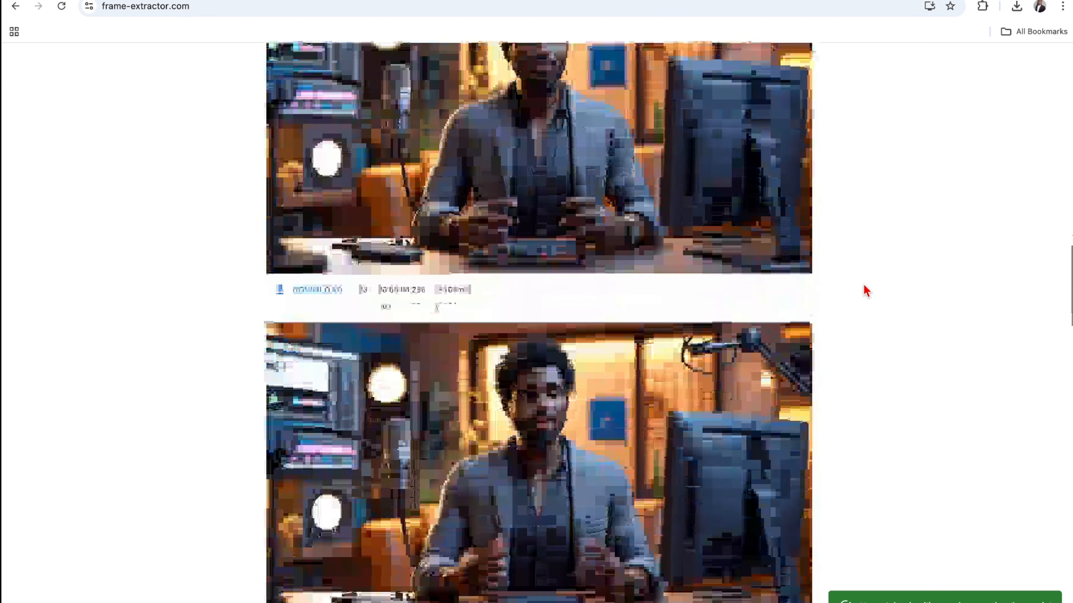
{"action": "scroll", "coordinate": [864, 285], "scroll_direction": "down", "scroll_amount": 20}
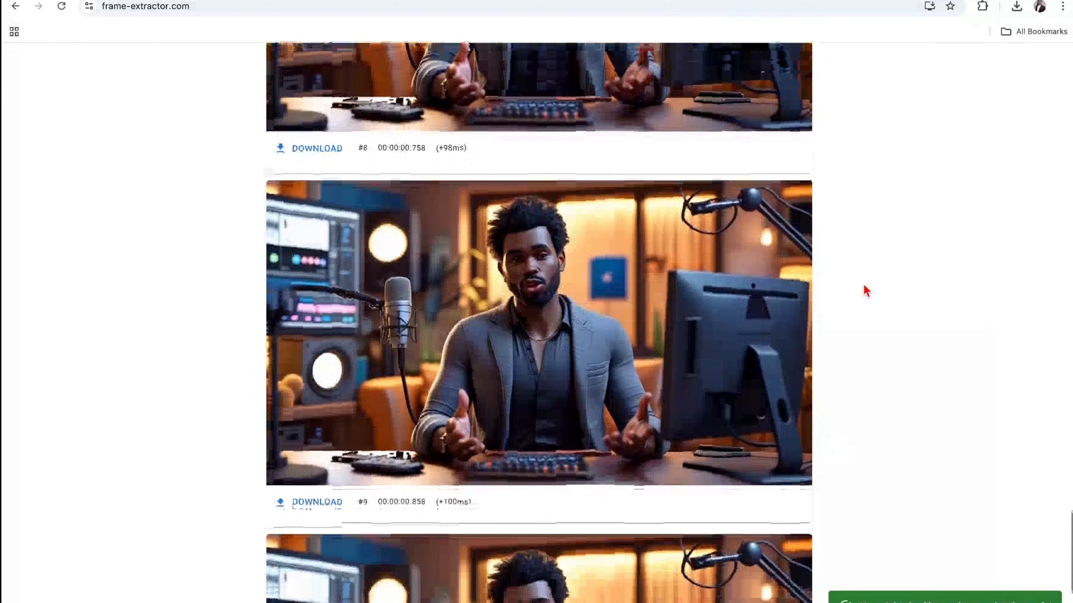
{"action": "scroll", "coordinate": [864, 286], "scroll_direction": "up", "scroll_amount": 20}
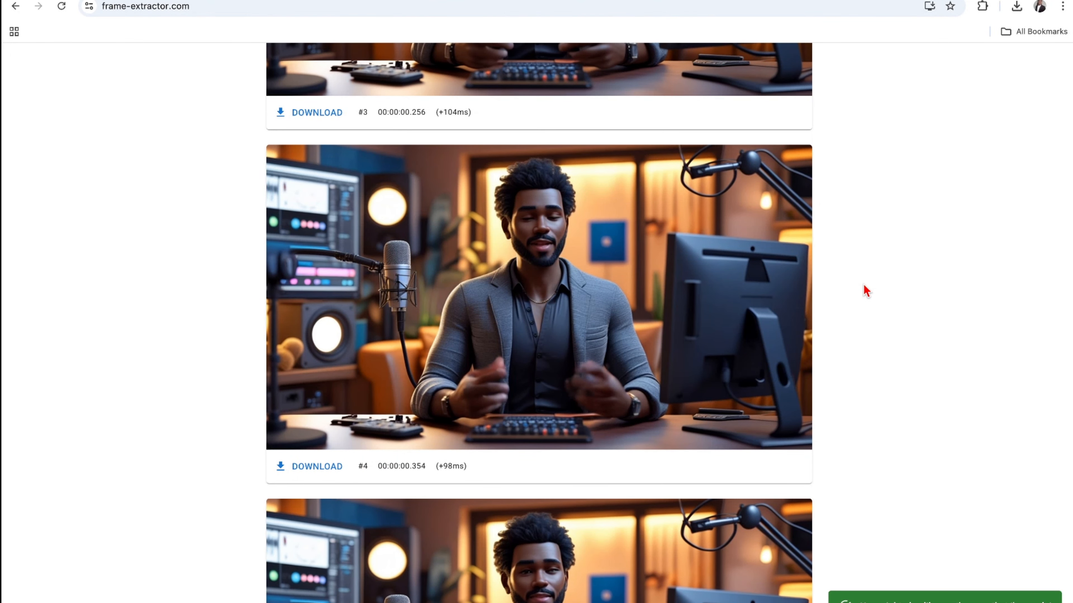
{"action": "scroll", "coordinate": [863, 284], "scroll_direction": "down", "scroll_amount": 20}
{"action": "scroll", "coordinate": [863, 284], "scroll_direction": "down", "scroll_amount": 12}
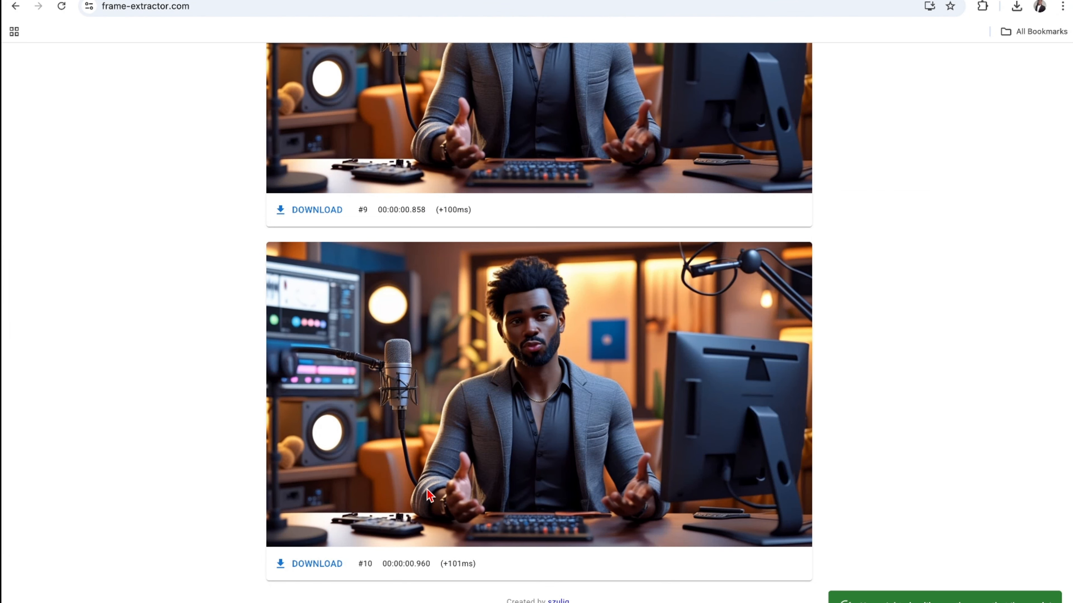
{"action": "left_click", "coordinate": [318, 564]}
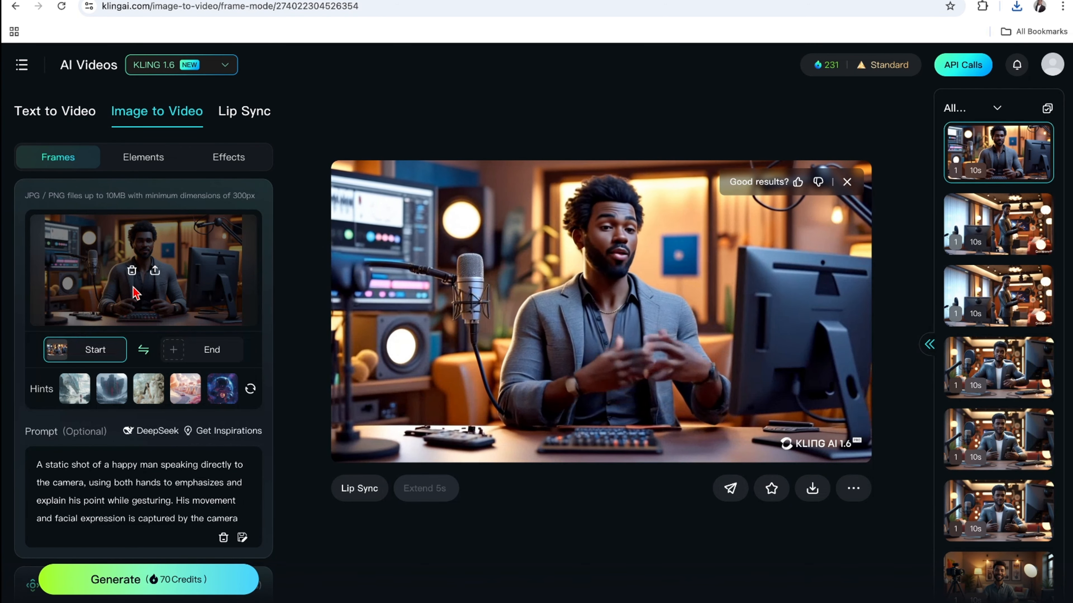
In KLING AI, replace the start image with the downloaded frame 6cf12ee0-bce7-43f3-bb3c-cfa1509124a7.png.
{"action": "left_click", "coordinate": [131, 271]}
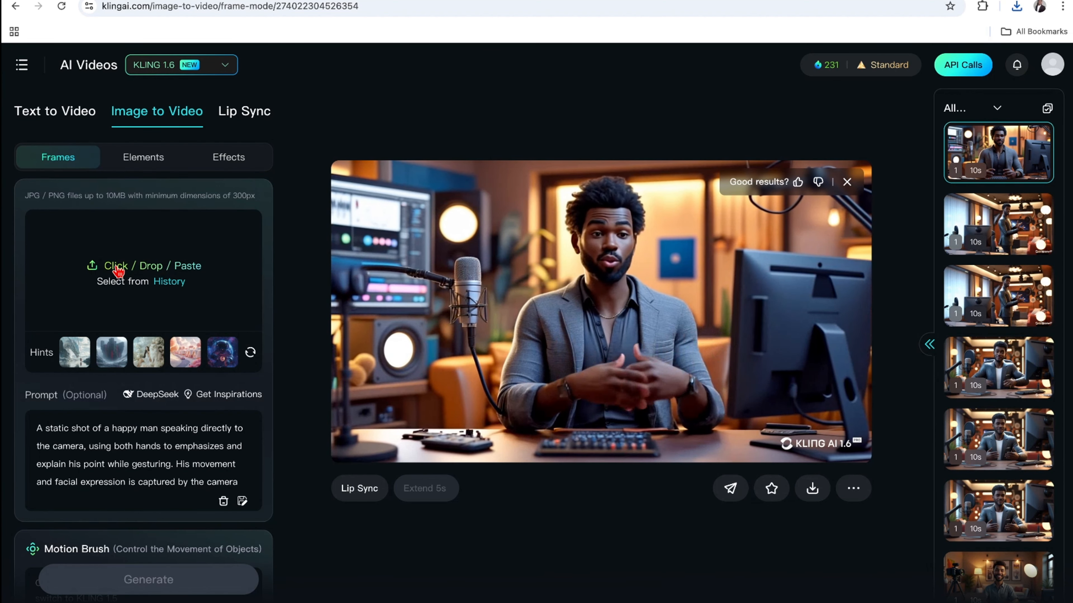
{"action": "left_click", "coordinate": [117, 271]}
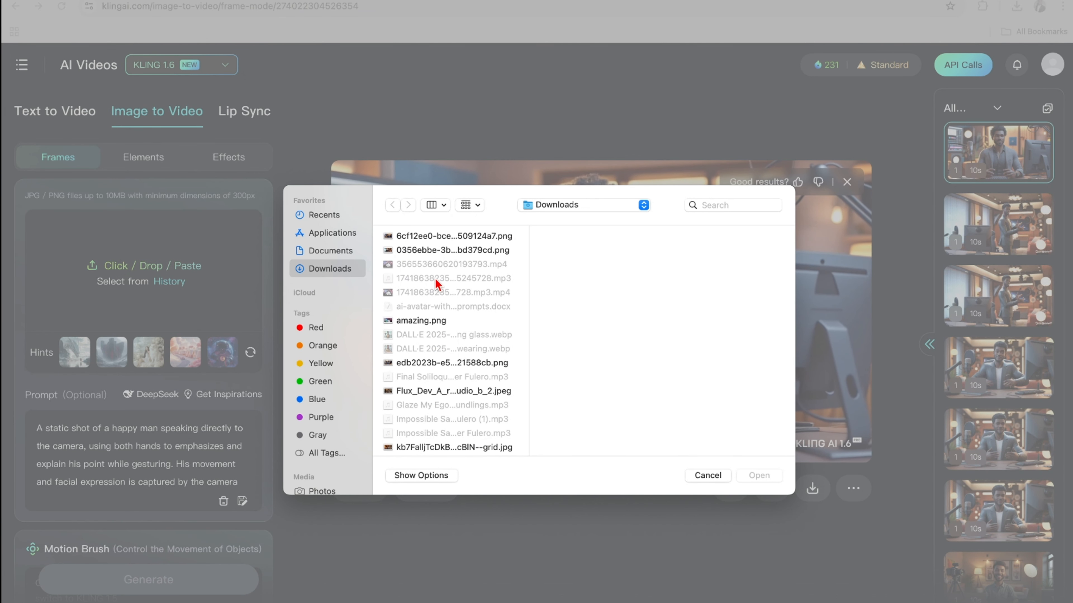
{"action": "left_click", "coordinate": [445, 236]}
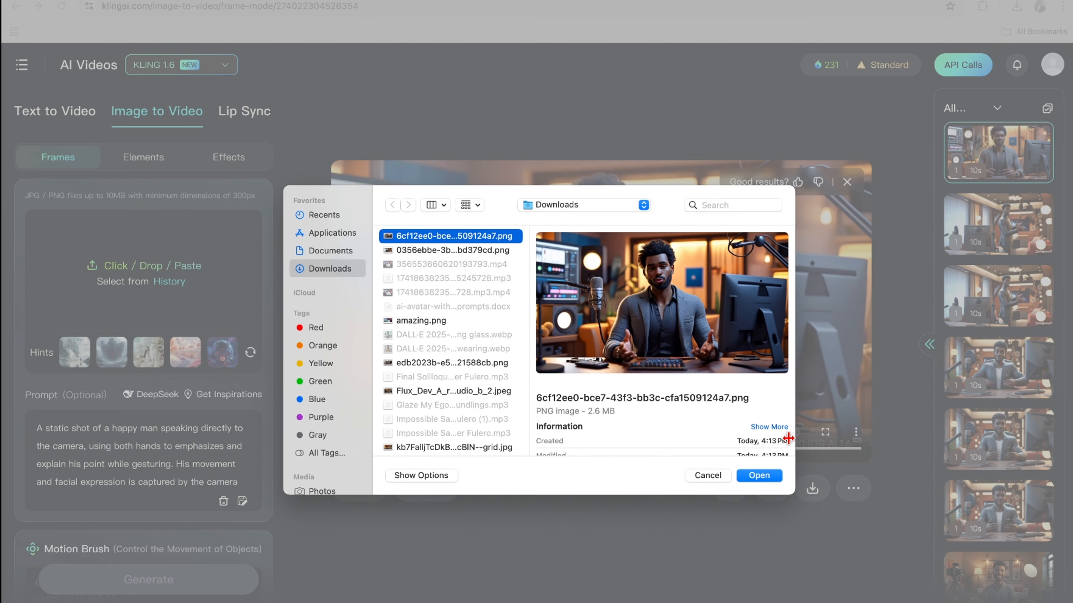
{"action": "left_click", "coordinate": [759, 476]}
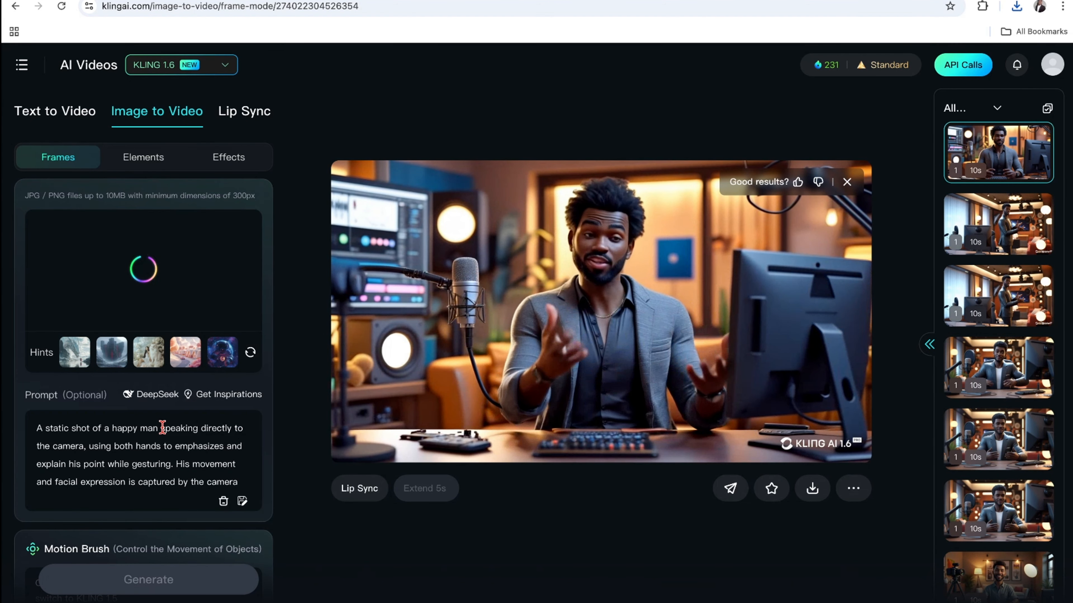
Replace the prompt with the tracking-shot text about an animated man standing up from his seat, walking, and gesturing with both hands while explaining his point.
{"action": "scroll", "coordinate": [163, 444], "scroll_direction": "down", "scroll_amount": 1}
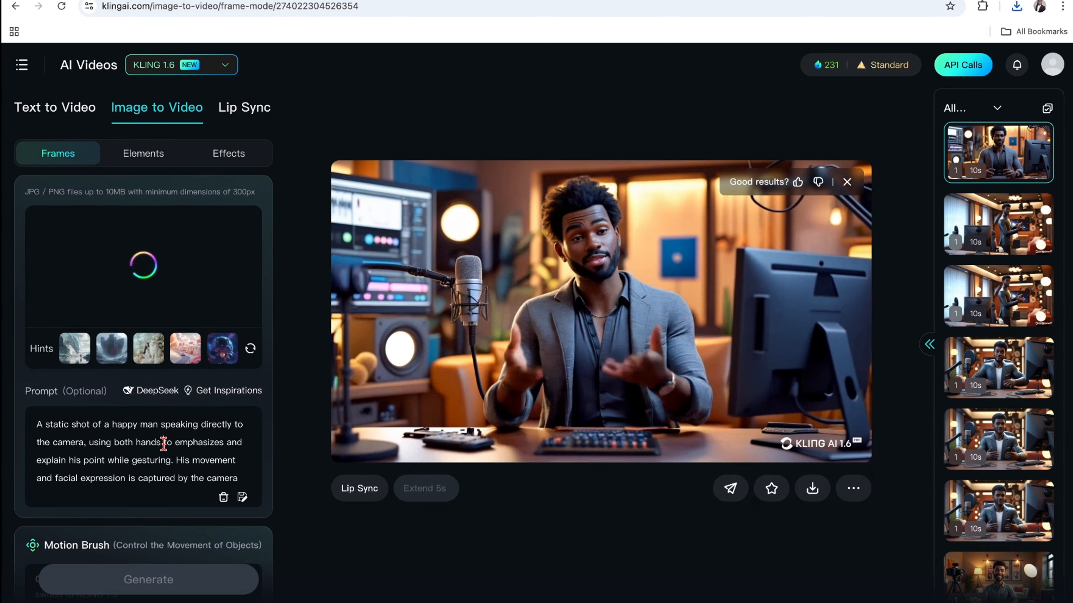
{"action": "triple_click", "coordinate": [163, 444]}
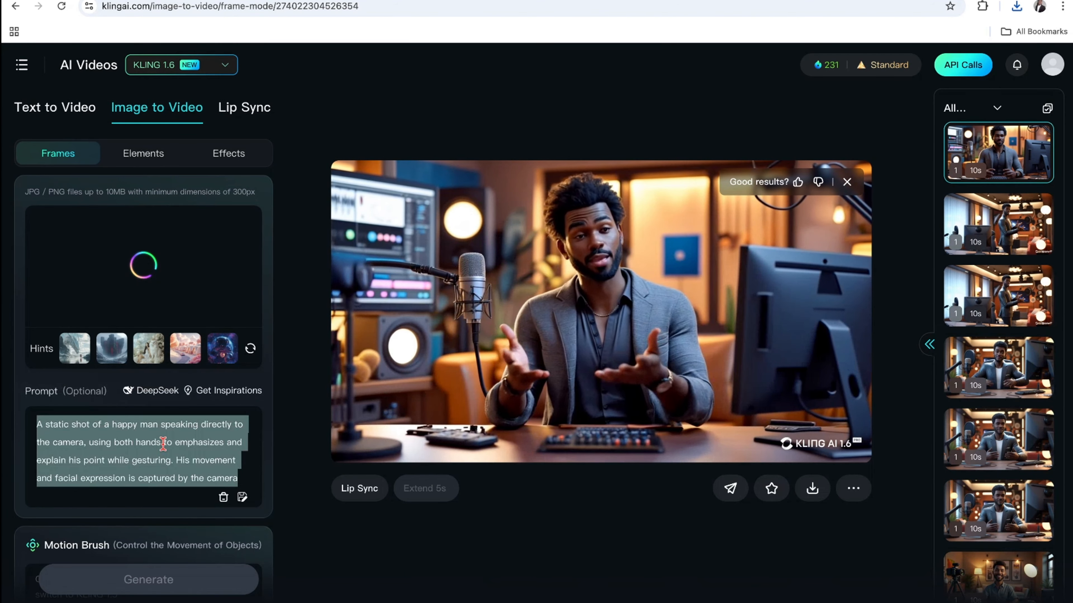
{"action": "type", "text": "A tracking shot follows an animated man as he stands up from his seat, walks and gesturing with both hands while demonstrating and explaining his point."}
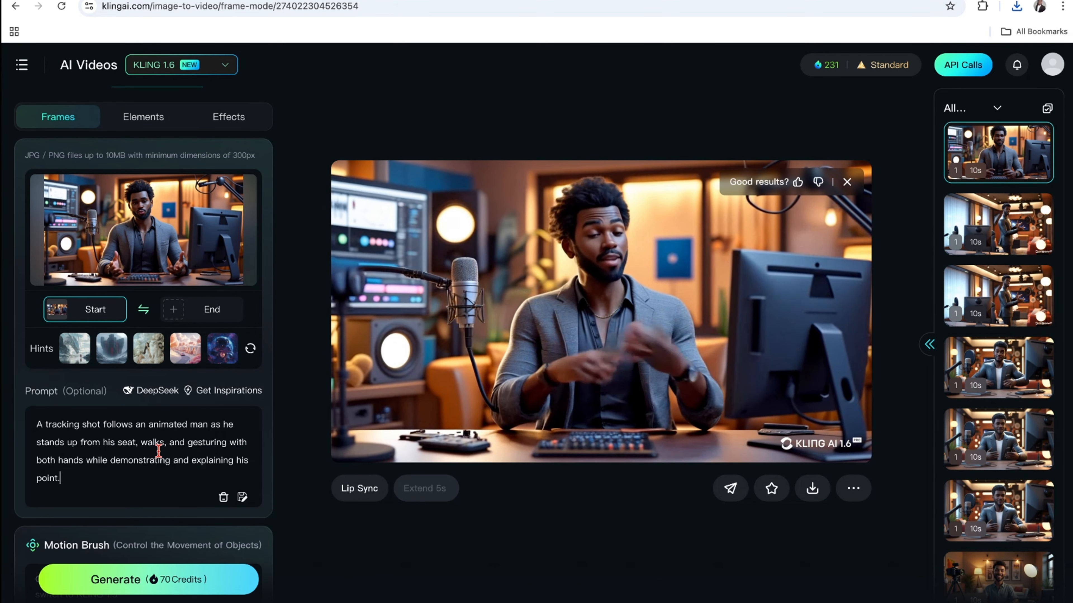
{"action": "key", "text": "ctrl+a"}
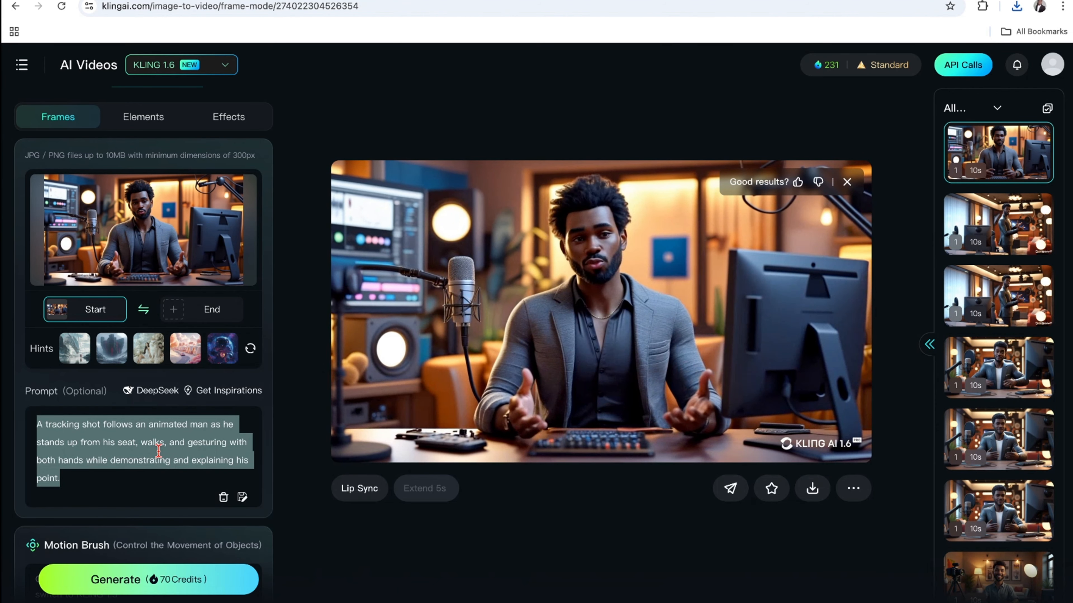
{"action": "left_click", "coordinate": [140, 483]}
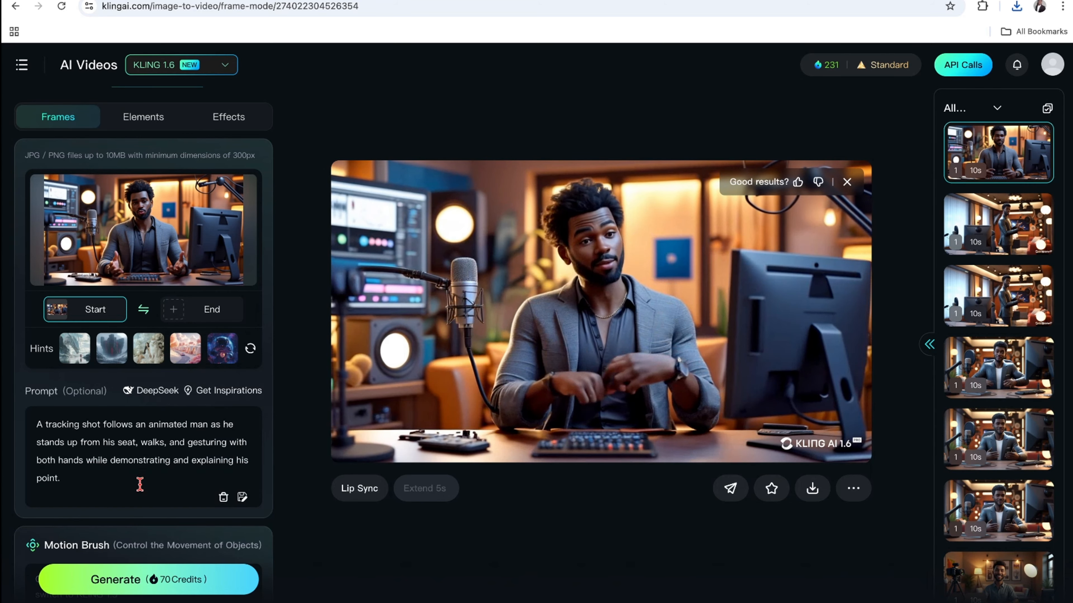
Review the generation settings and negative prompt, and generate the tracking-shot video.
{"action": "scroll", "coordinate": [140, 483], "scroll_direction": "down", "scroll_amount": 7}
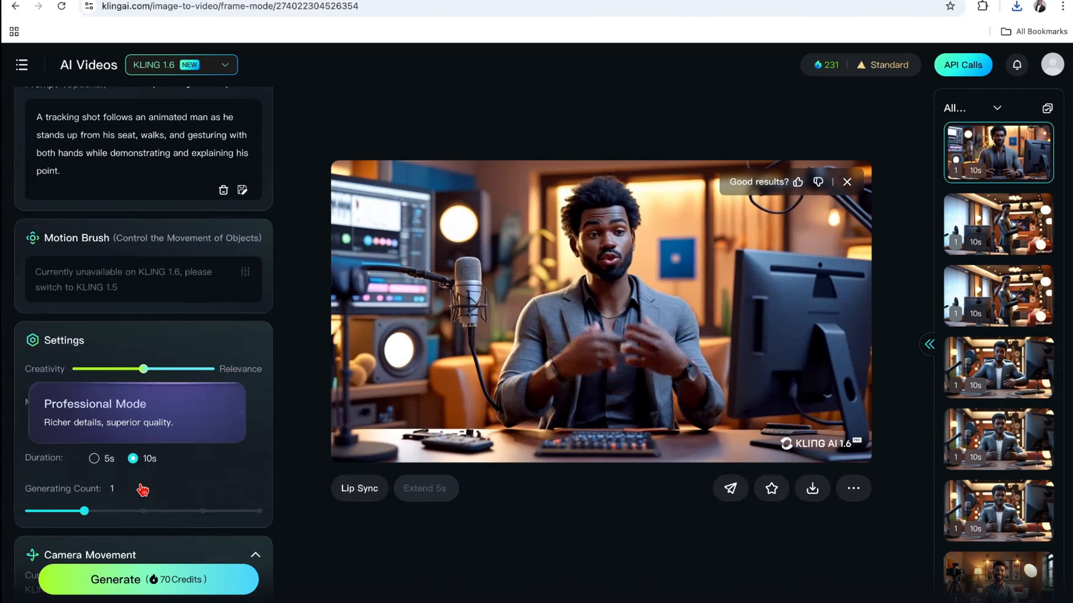
{"action": "scroll", "coordinate": [143, 491], "scroll_direction": "down", "scroll_amount": 7}
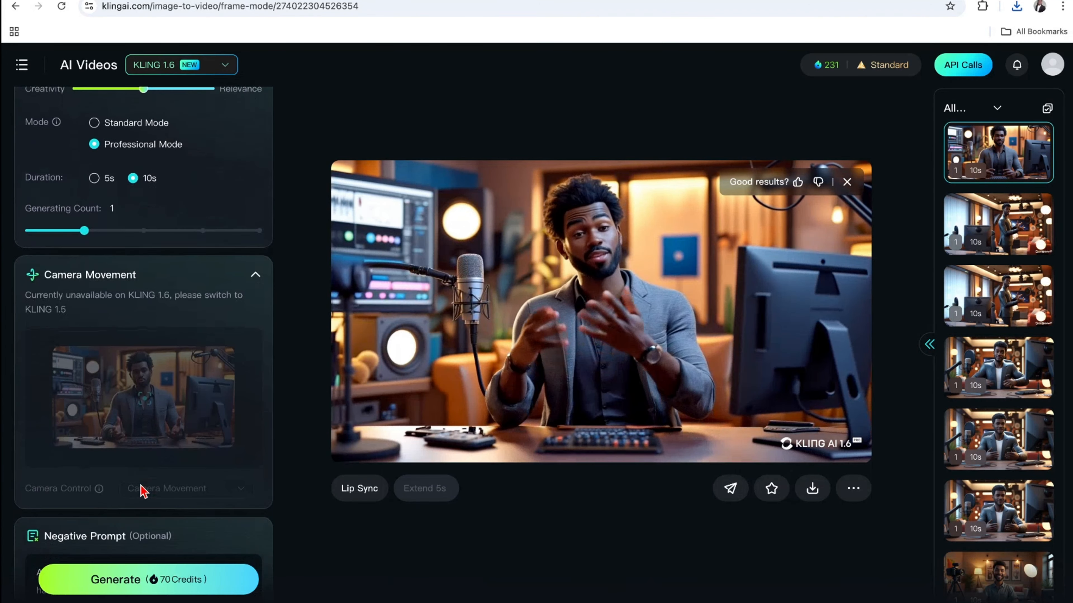
{"action": "scroll", "coordinate": [143, 490], "scroll_direction": "down", "scroll_amount": 3}
{"action": "triple_click", "coordinate": [143, 487]}
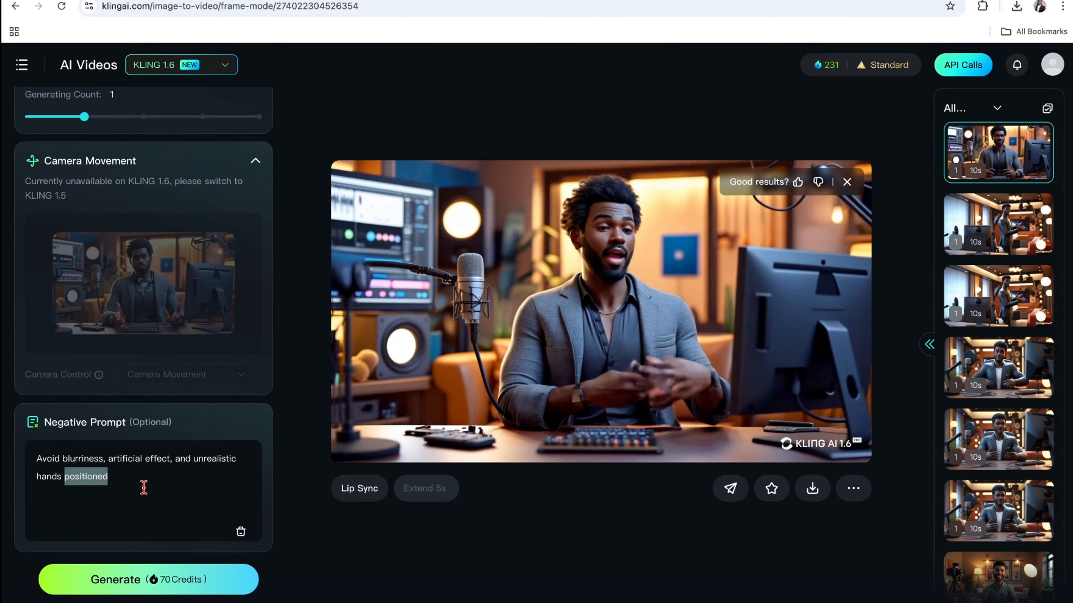
{"action": "left_click", "coordinate": [162, 490]}
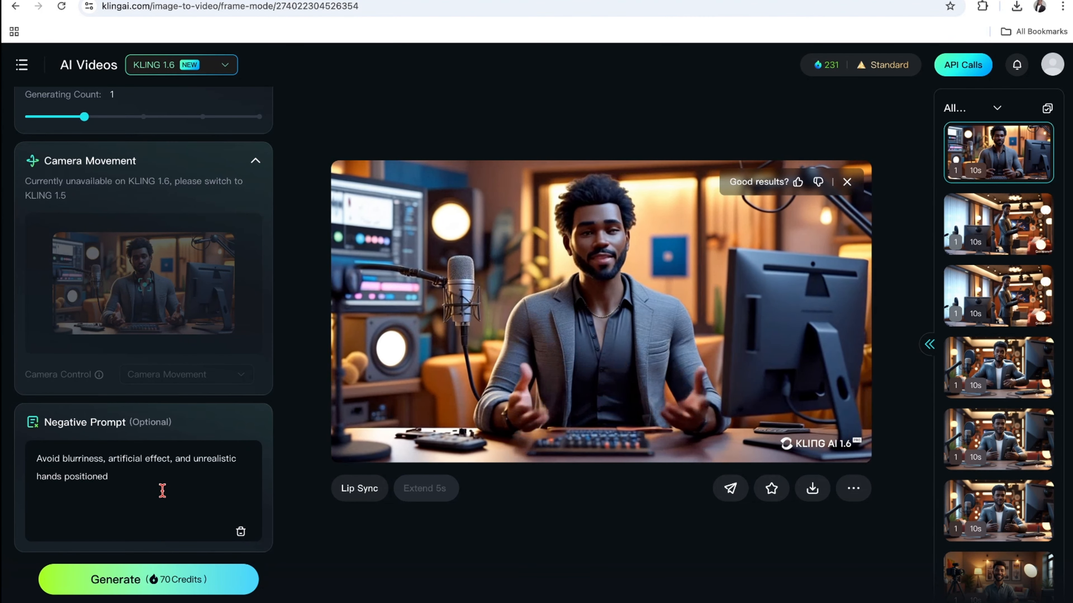
{"action": "scroll", "coordinate": [162, 490], "scroll_direction": "up", "scroll_amount": 10}
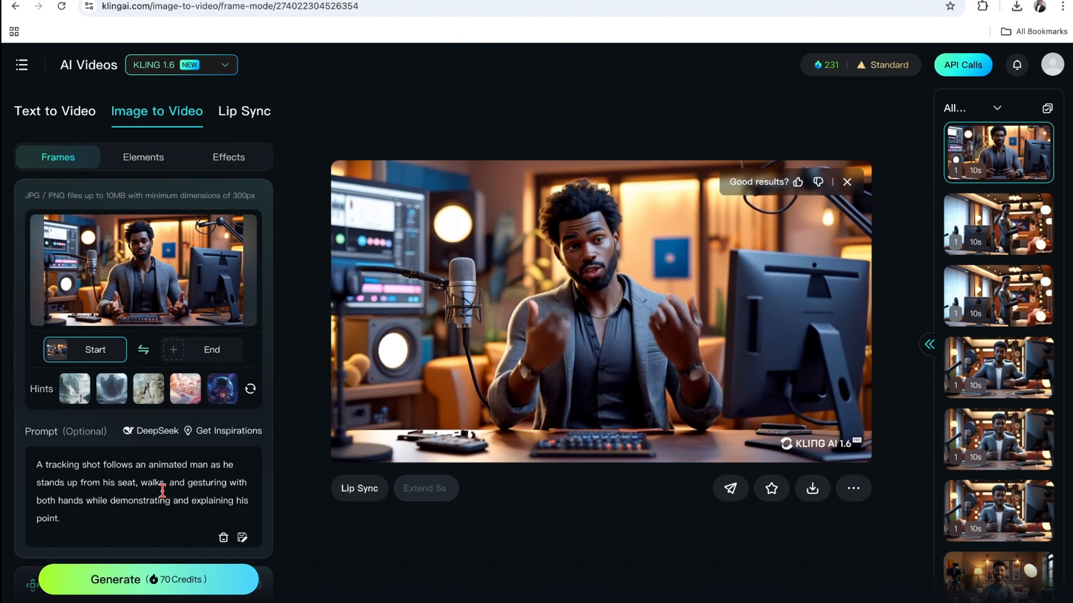
{"action": "left_click", "coordinate": [157, 583]}
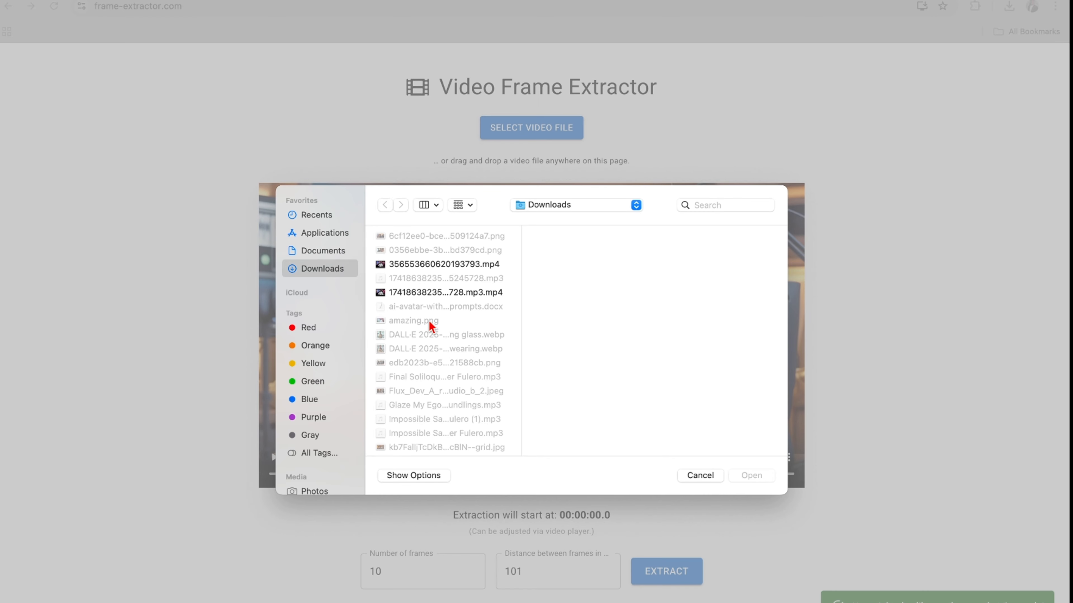
Preview Professional_Mode_A_tracking_shot_follows_an_anima (1).mp4 from Downloads and load it into Video Frame Extractor.
{"action": "scroll", "coordinate": [434, 322], "scroll_direction": "down", "scroll_amount": 10}
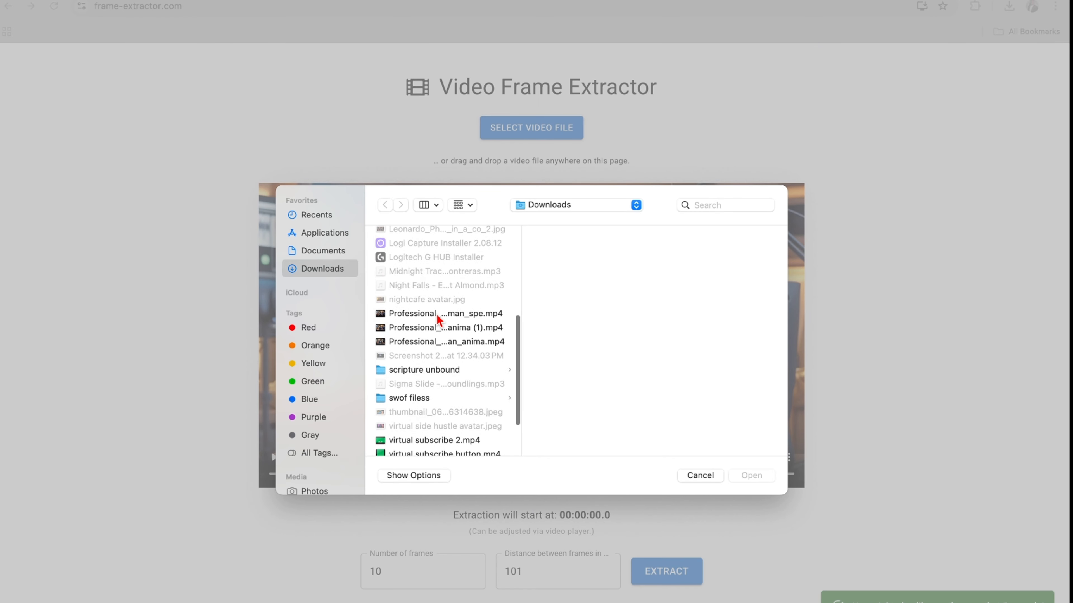
{"action": "left_click", "coordinate": [440, 319]}
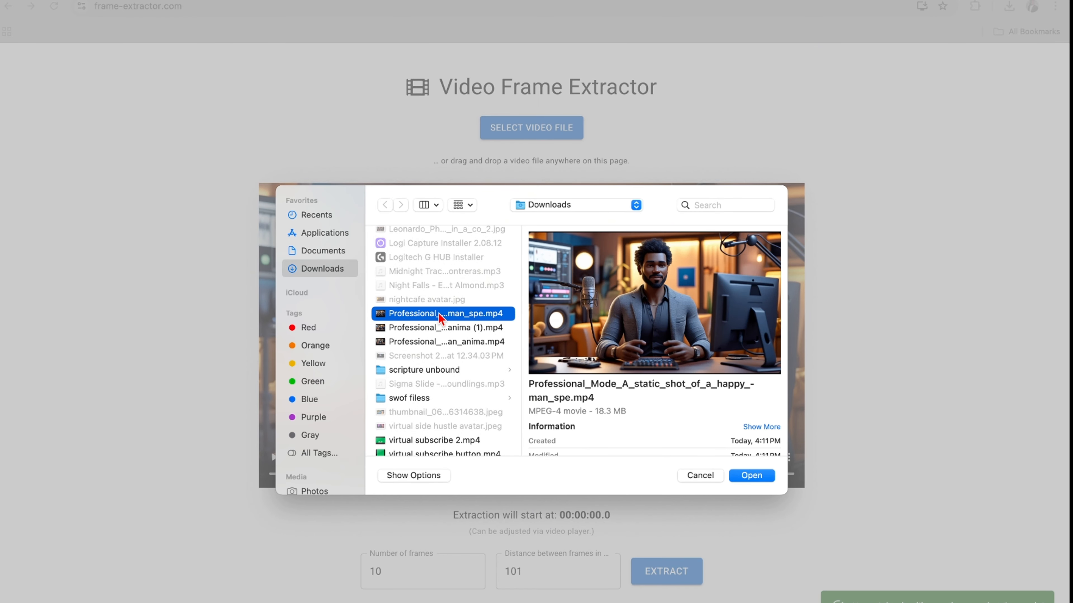
{"action": "left_click", "coordinate": [438, 329]}
{"action": "left_click", "coordinate": [654, 303]}
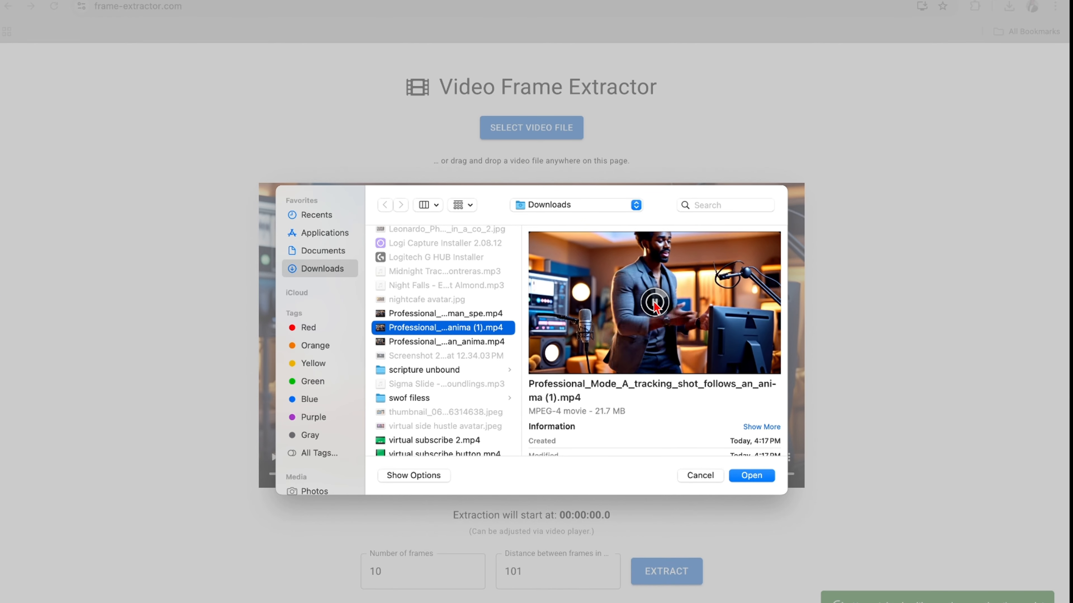
{"action": "left_click", "coordinate": [764, 477]}
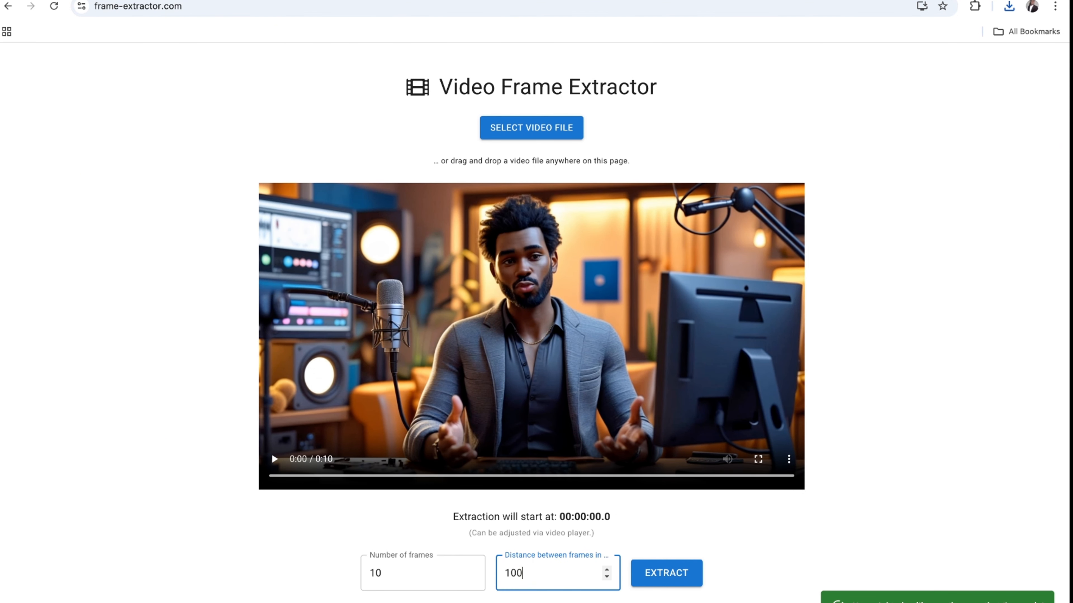
Extract frames from the loaded tracking-shot video and download frame #2 at 00:00:10.54.
{"action": "left_click", "coordinate": [670, 575]}
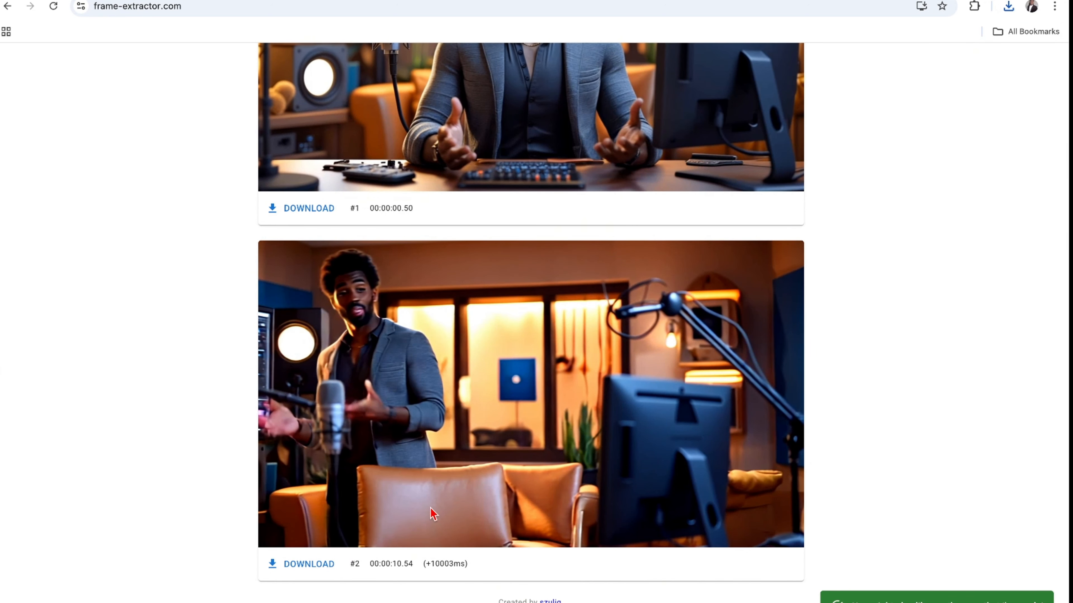
{"action": "left_click", "coordinate": [304, 571]}
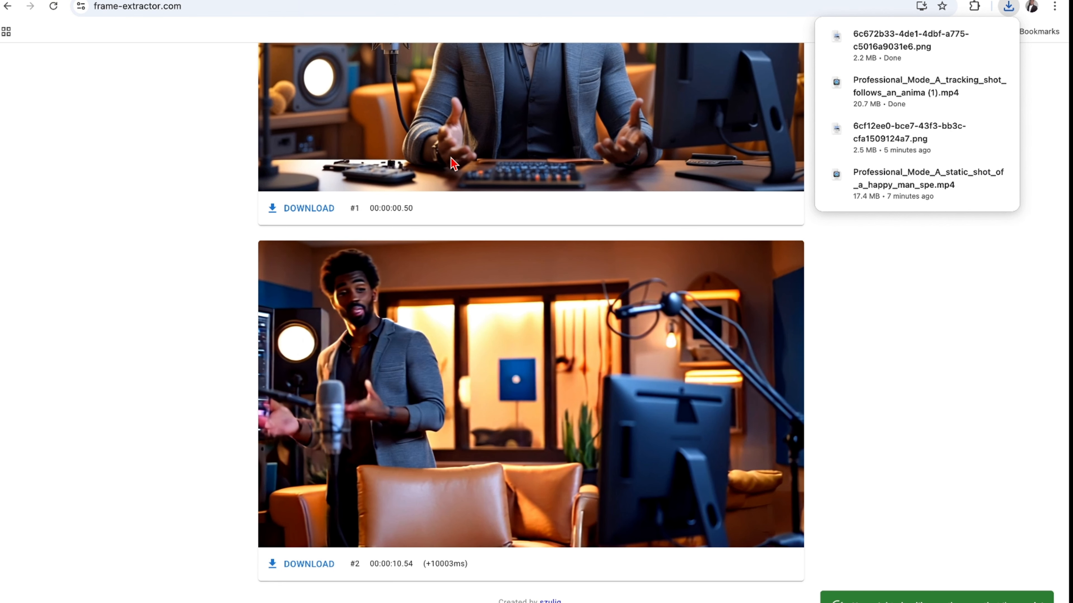
Switch back to KLING AI and replace the start image with the downloaded frame 6c672b33-4de1-4dbf-a775-c5016a9031e6.png.
{"action": "key", "text": "ctrl+shift+Tab"}
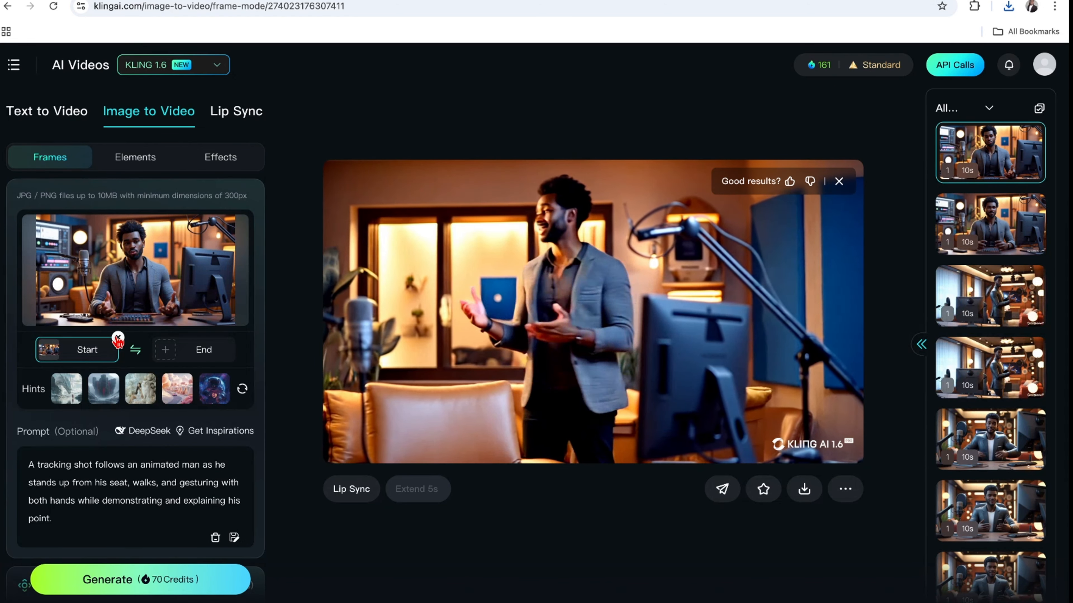
{"action": "left_click", "coordinate": [117, 338]}
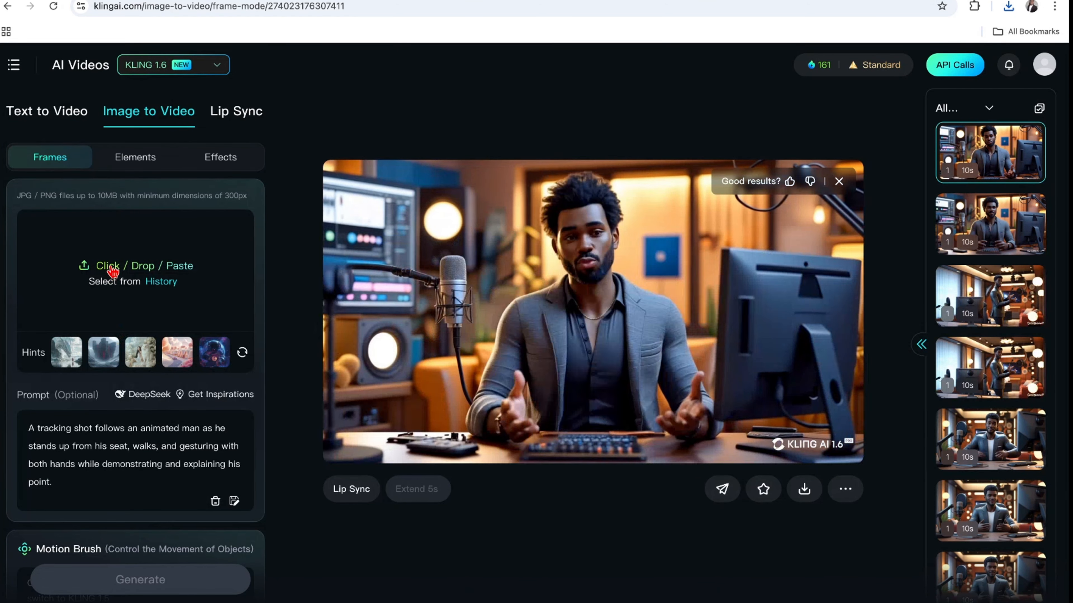
{"action": "left_click", "coordinate": [108, 266]}
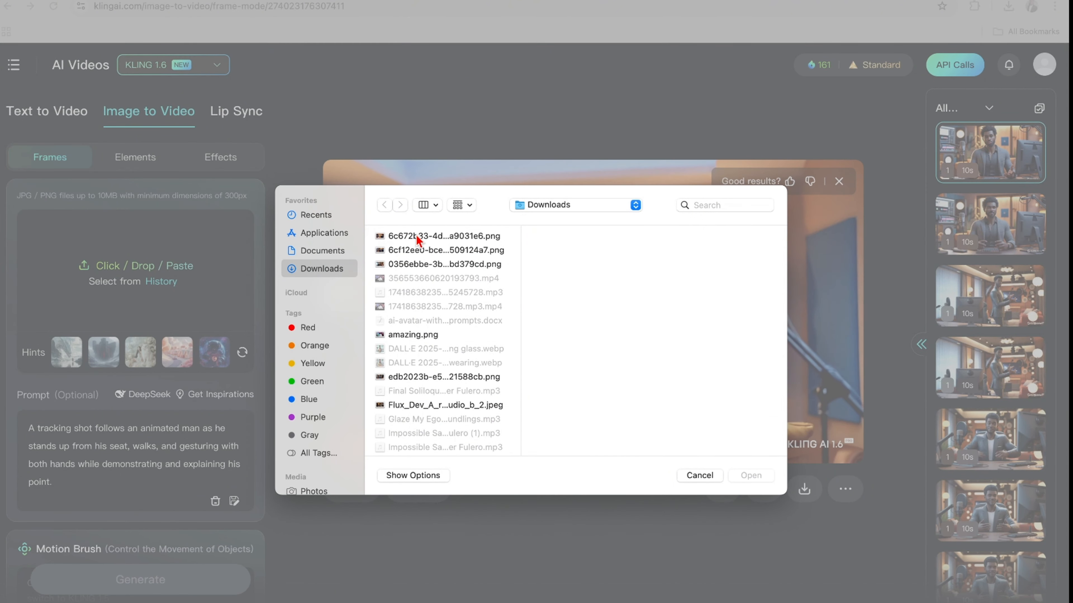
{"action": "left_click", "coordinate": [416, 239]}
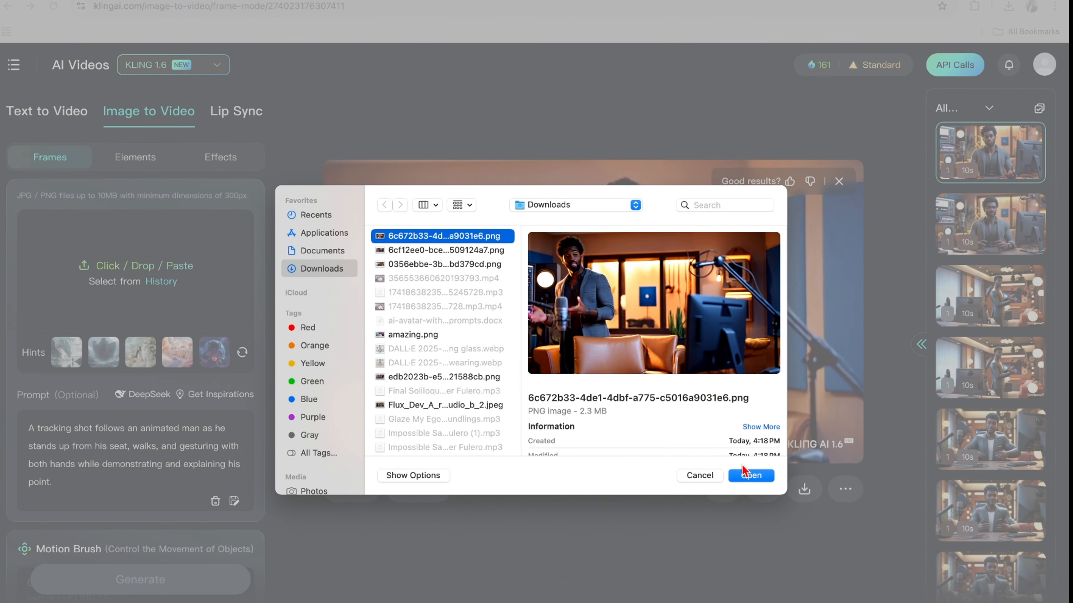
{"action": "left_click", "coordinate": [743, 476]}
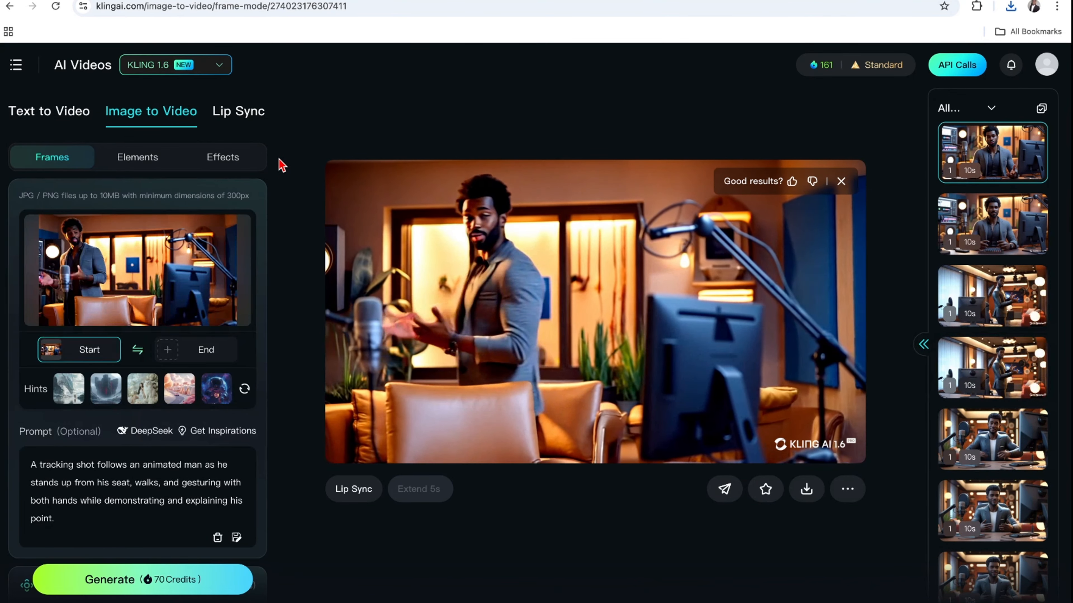
Set Leonardo_Phoenix_10_A_realistic_3D_male_avatar_sitting_in_a_co_0.jpg from Downloads as the end image.
{"action": "left_click", "coordinate": [204, 353]}
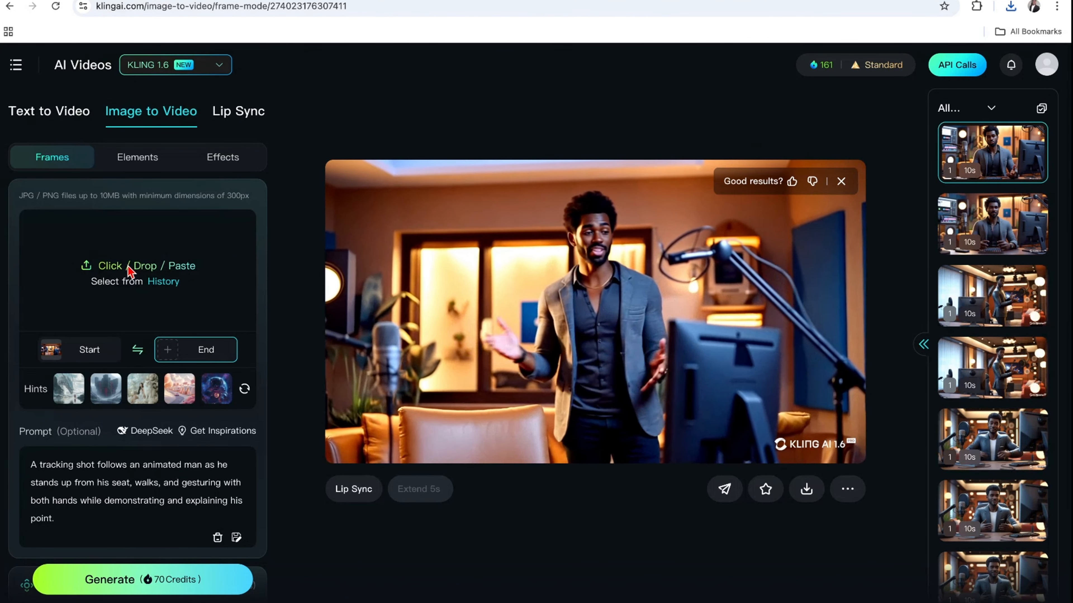
{"action": "left_click", "coordinate": [131, 270]}
{"action": "scroll", "coordinate": [437, 347], "scroll_direction": "down", "scroll_amount": 5}
{"action": "left_click", "coordinate": [437, 346]}
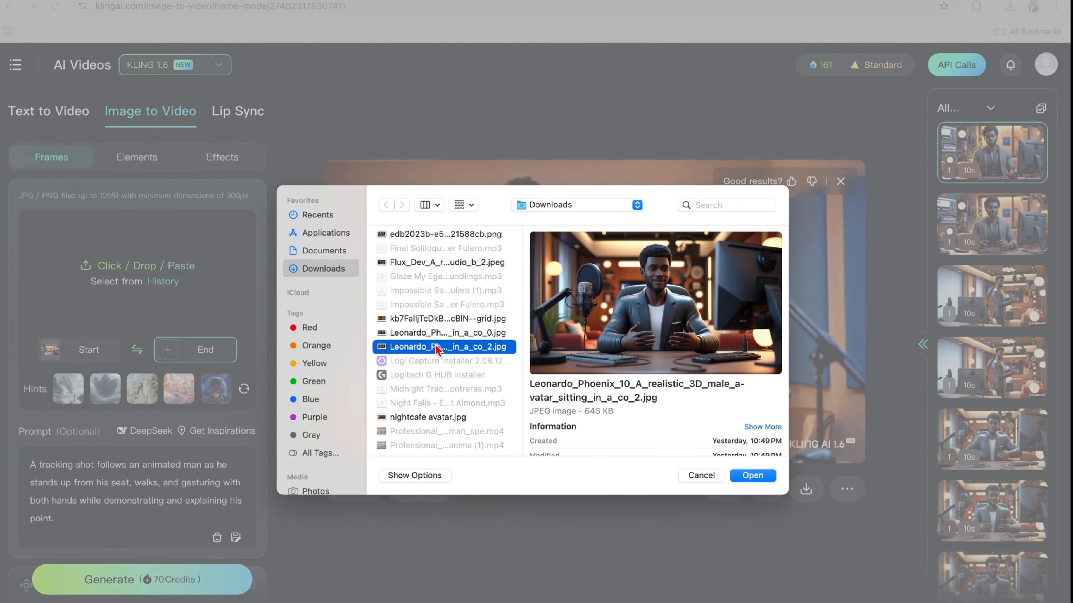
{"action": "left_click", "coordinate": [439, 333]}
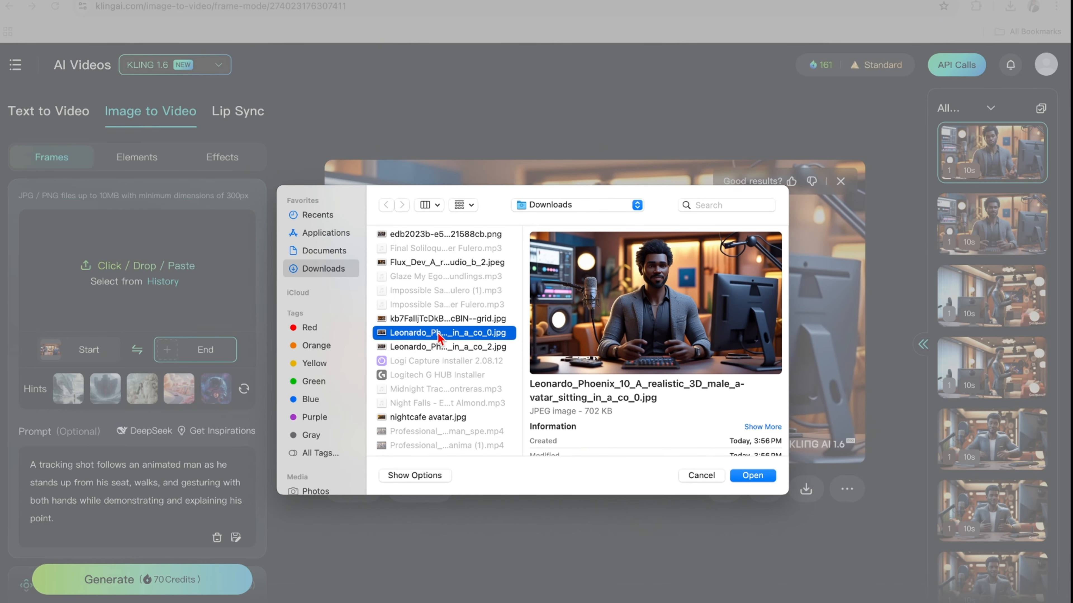
{"action": "left_click", "coordinate": [760, 476]}
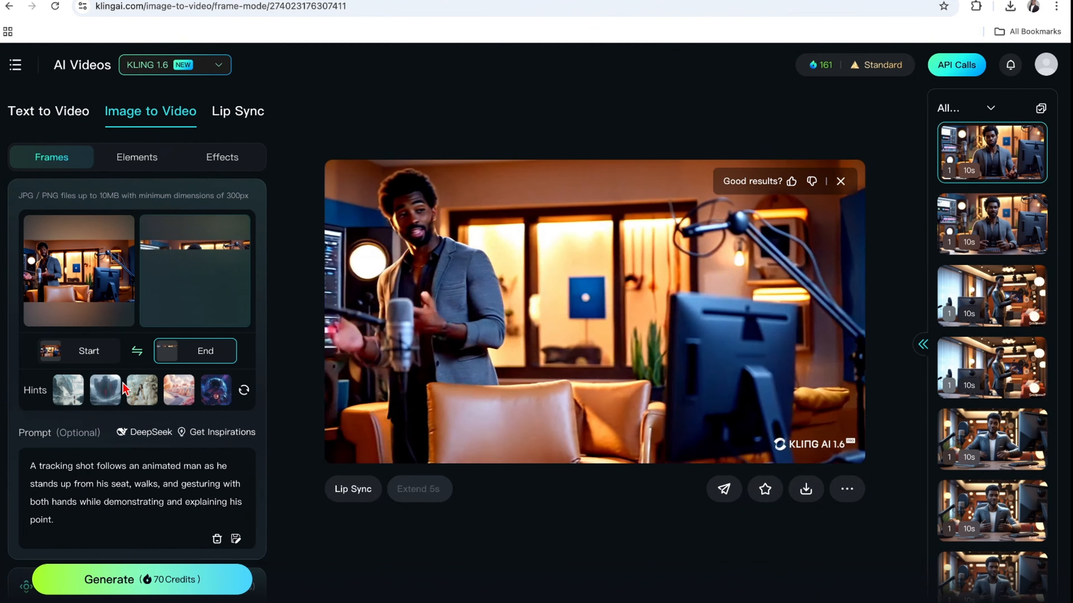
Replace the prompt with the tracking-shot text about walking to the desk, sitting down and explaining into the camera, and generate the video.
{"action": "triple_click", "coordinate": [80, 523]}
{"action": "type", "text": "A tracking shot follows an animated man as he  is walking gently towards his desk and sitting down gradually on his chair, gesturing while explaining his point. while looking straight into the camera."}
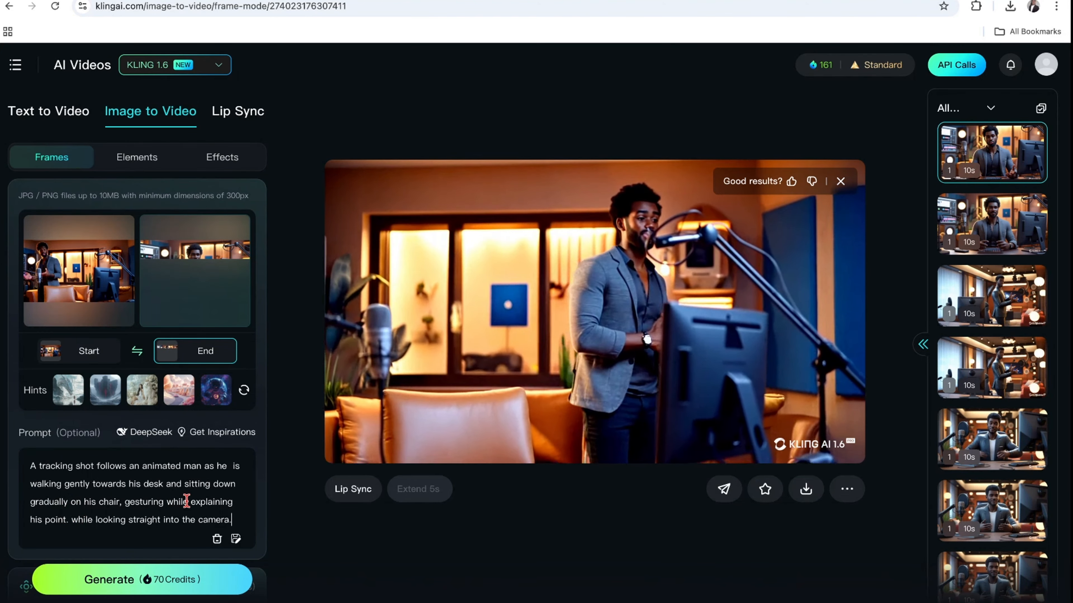
{"action": "scroll", "coordinate": [187, 502], "scroll_direction": "down", "scroll_amount": 3}
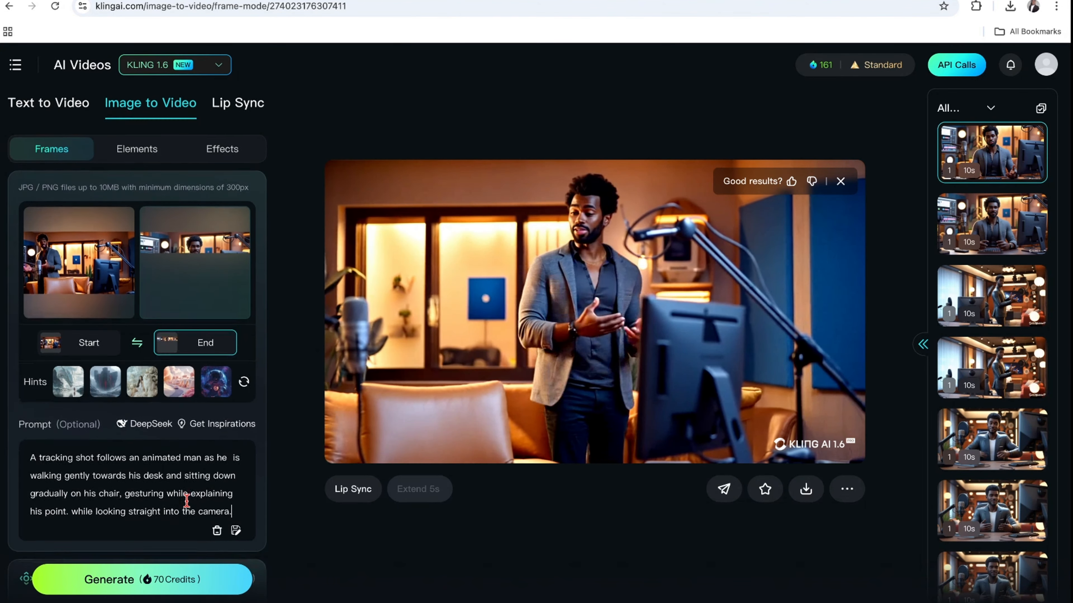
{"action": "scroll", "coordinate": [189, 509], "scroll_direction": "down", "scroll_amount": 10}
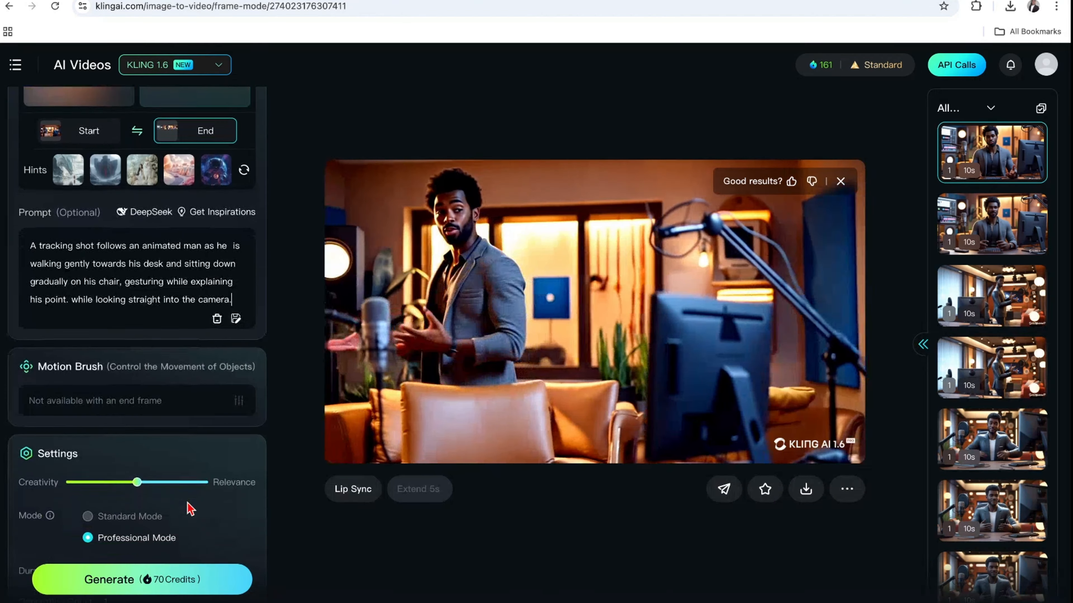
{"action": "scroll", "coordinate": [187, 508], "scroll_direction": "down", "scroll_amount": 5}
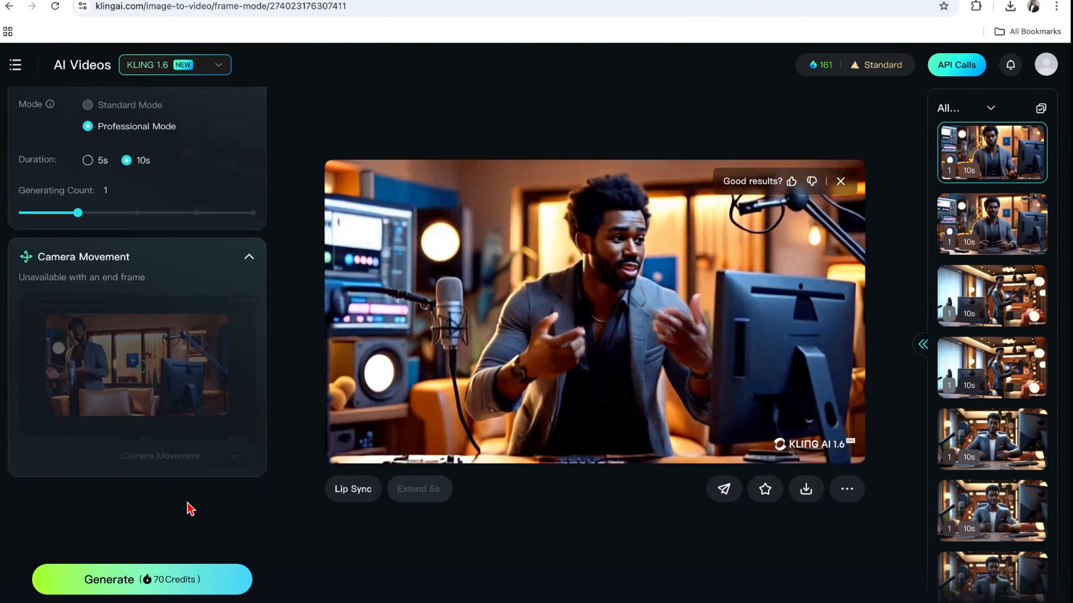
{"action": "scroll", "coordinate": [185, 498], "scroll_direction": "up", "scroll_amount": 5}
{"action": "scroll", "coordinate": [186, 502], "scroll_direction": "up", "scroll_amount": 10}
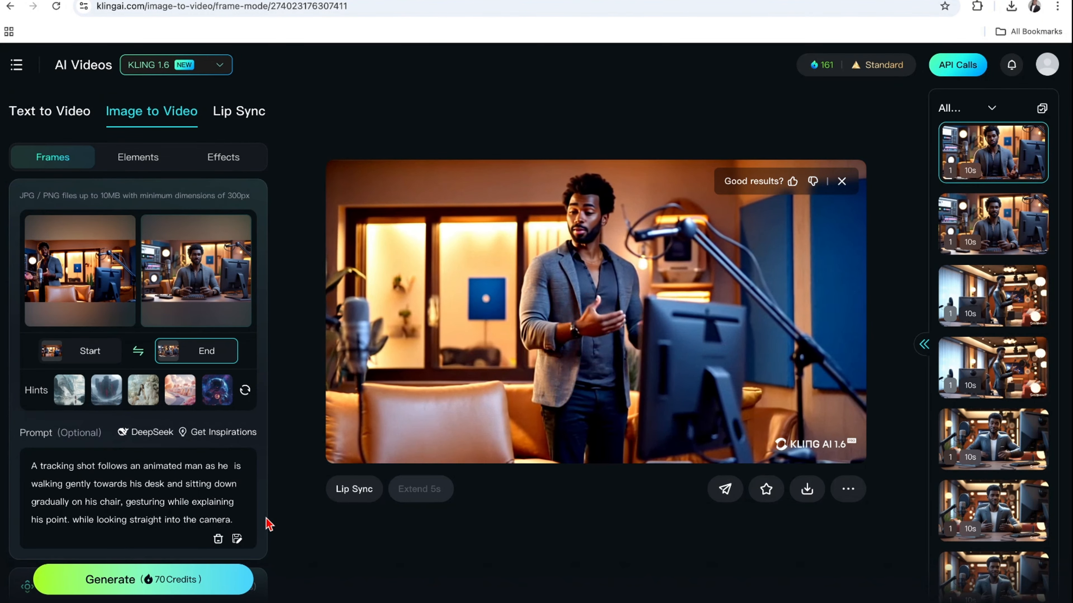
{"action": "left_click", "coordinate": [120, 587]}
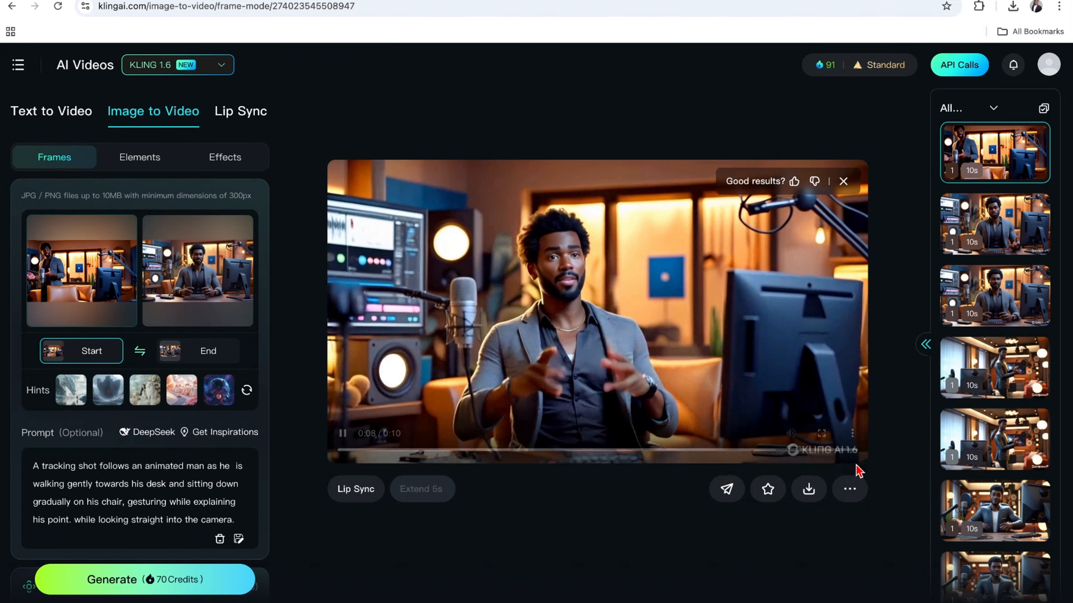
Switch to CapCut and import the three Professional_Mode MP4 clips from Downloads into project 0315.
{"action": "mouse_move", "coordinate": [807, 492]}
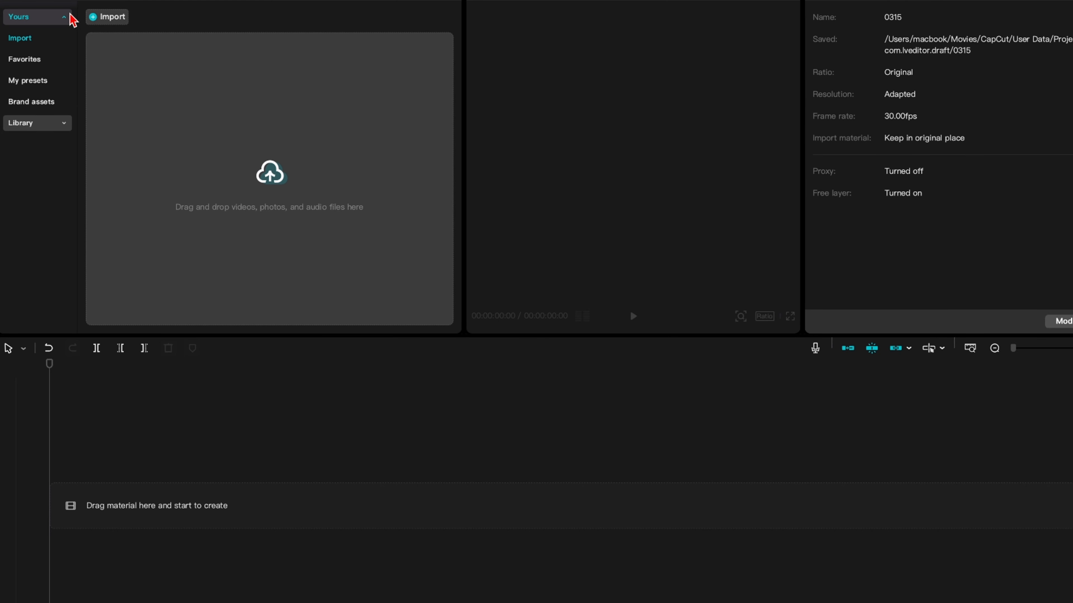
{"action": "left_click", "coordinate": [107, 19]}
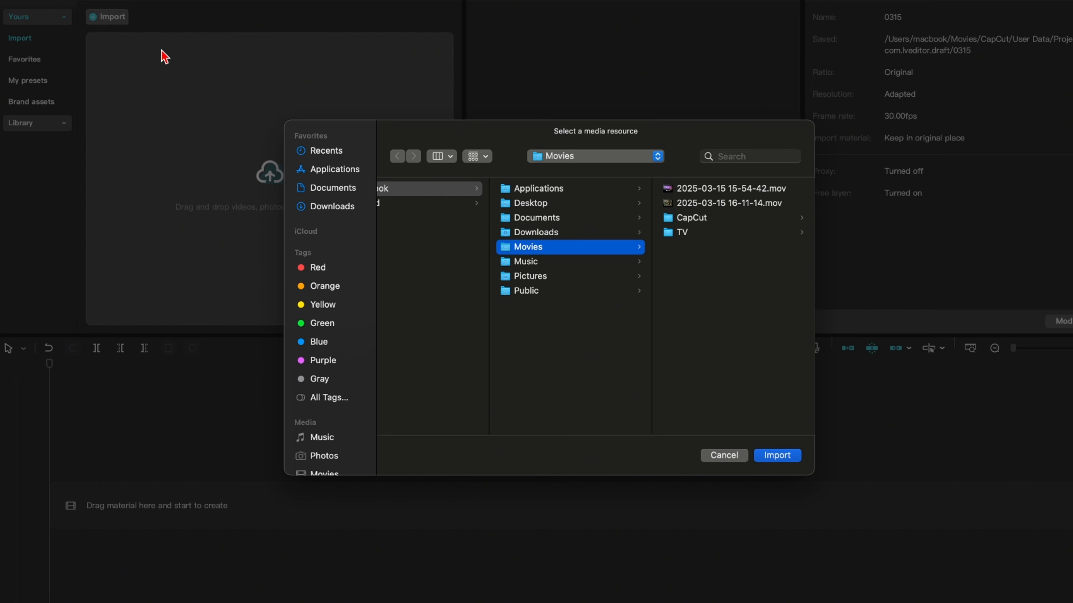
{"action": "left_click", "coordinate": [549, 233]}
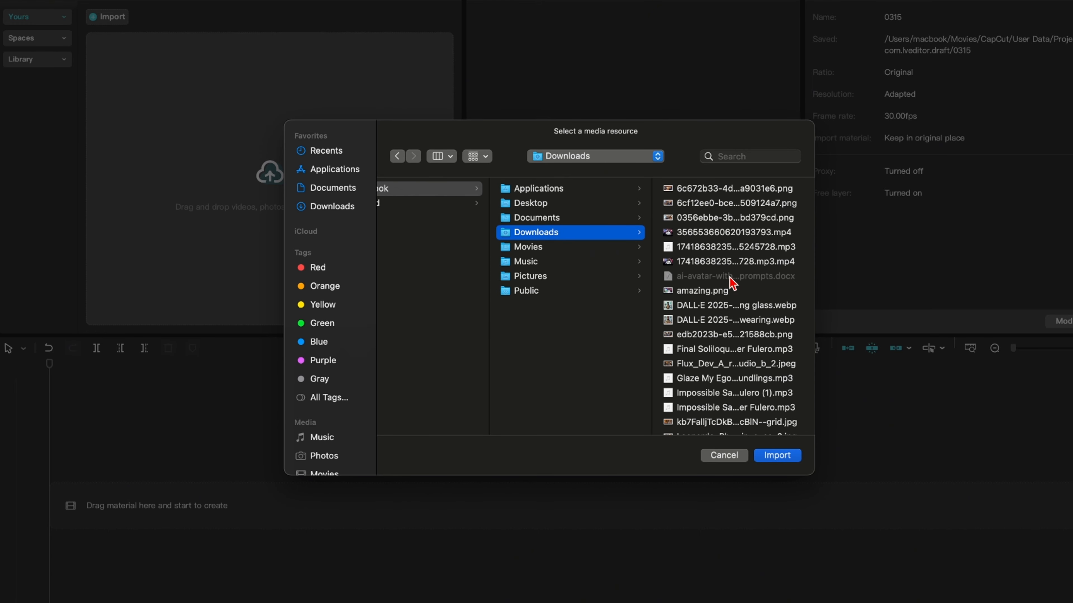
{"action": "scroll", "coordinate": [724, 311], "scroll_direction": "down", "scroll_amount": 5}
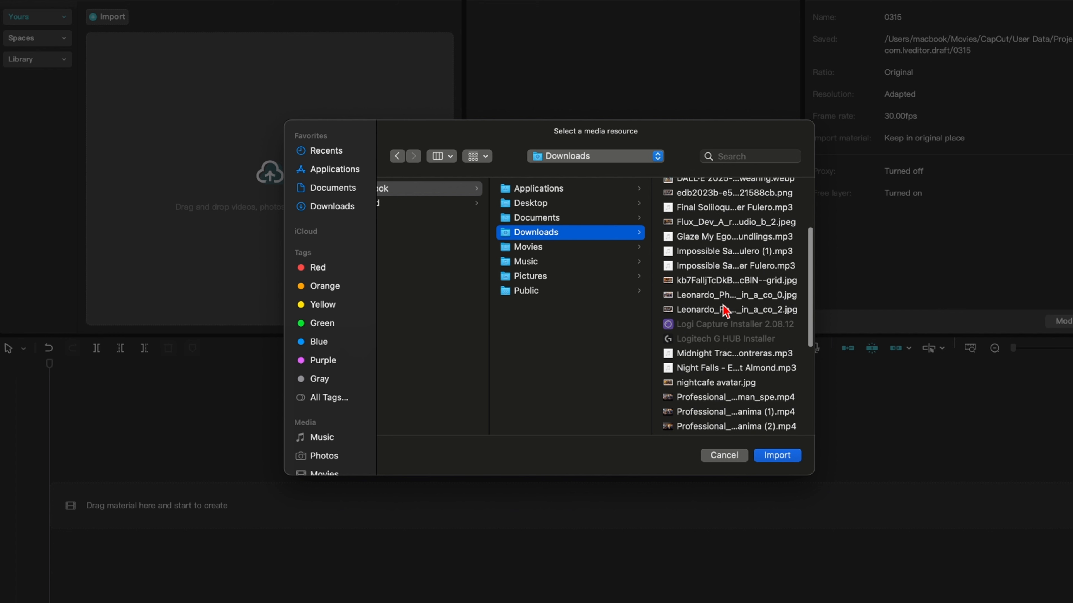
{"action": "scroll", "coordinate": [725, 311], "scroll_direction": "down", "scroll_amount": 5}
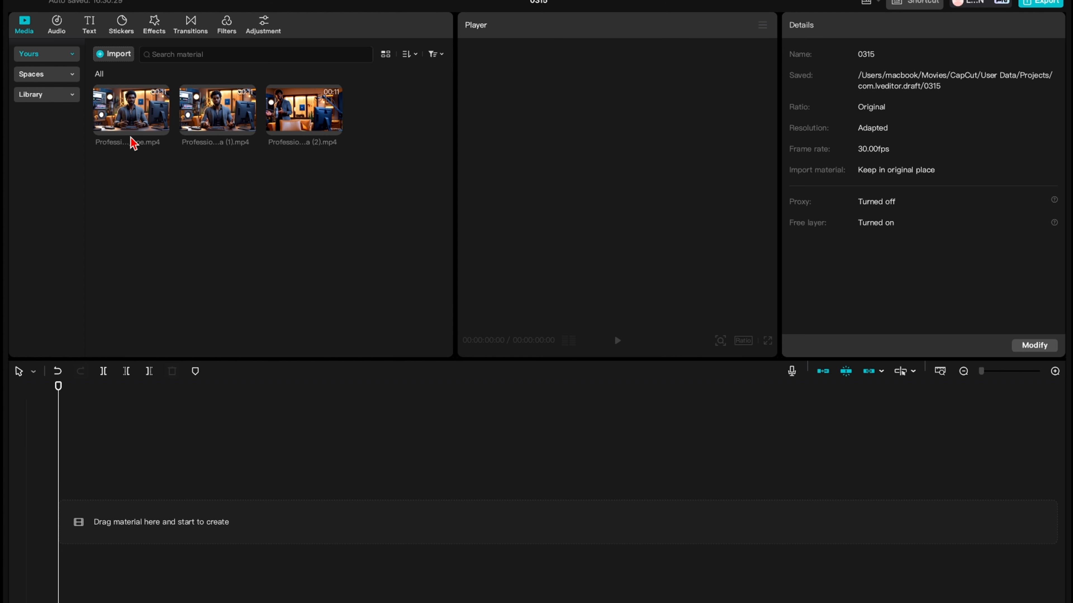
Place the static-shot clip and tracking-shot clips (1) and (2) consecutively on the timeline in that order.
{"action": "left_click", "coordinate": [131, 122]}
{"action": "left_click_drag", "start_coordinate": [131, 122], "coordinate": [123, 517]}
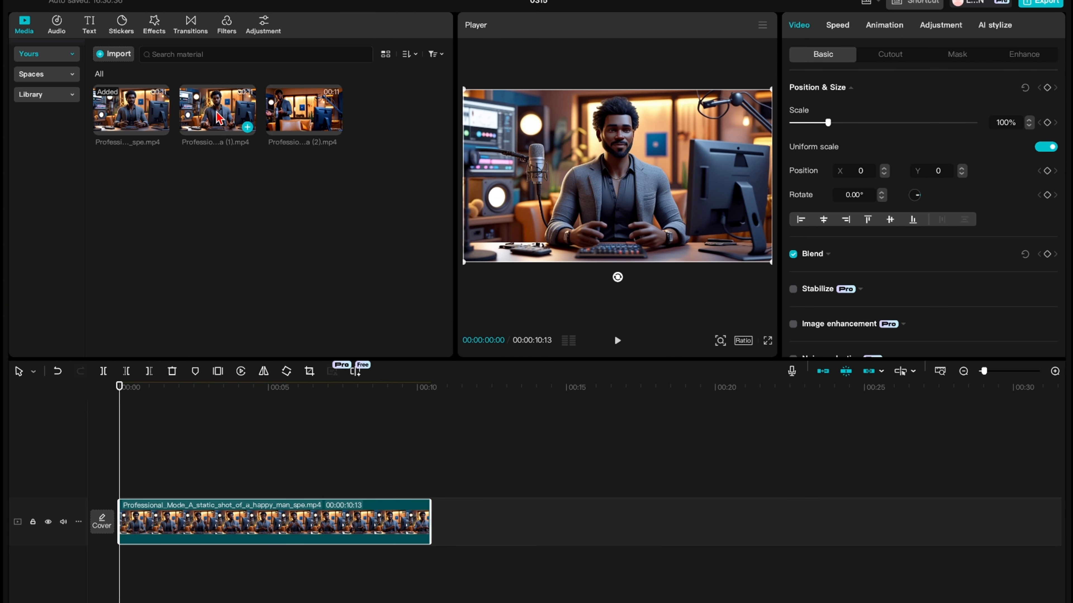
{"action": "left_click_drag", "start_coordinate": [220, 125], "coordinate": [424, 516]}
{"action": "left_click_drag", "start_coordinate": [312, 118], "coordinate": [744, 532]}
Play back the assembled sequence and check the joins between the three clips for continuity.
{"action": "key", "text": "space"}
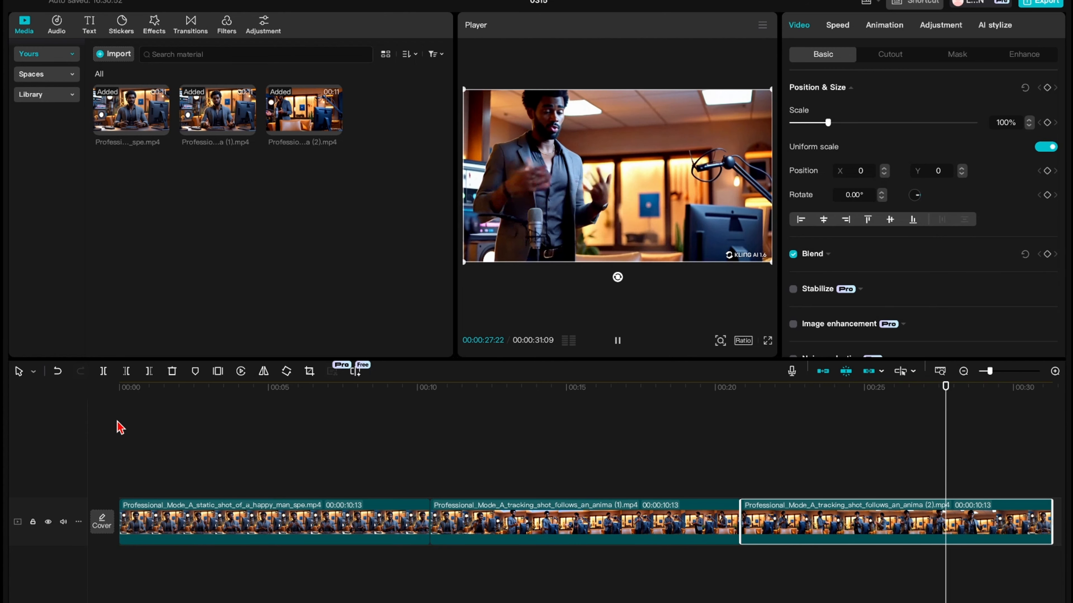
{"action": "key", "text": "space"}
{"action": "scroll", "coordinate": [428, 513], "scroll_direction": "right", "scroll_amount": 1}
{"action": "left_click_drag", "start_coordinate": [422, 511], "coordinate": [416, 514]}
{"action": "left_click_drag", "start_coordinate": [979, 389], "coordinate": [410, 501]}
{"action": "key", "text": "space"}
{"action": "left_click", "coordinate": [734, 535]}
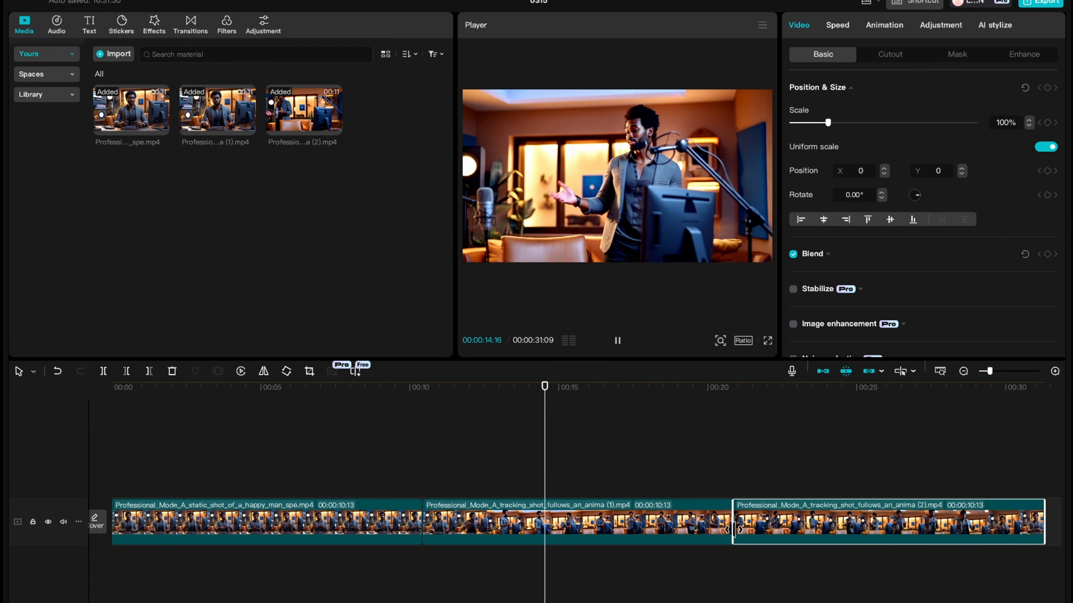
{"action": "left_click_drag", "start_coordinate": [734, 535], "coordinate": [723, 535]}
{"action": "left_click_drag", "start_coordinate": [554, 388], "coordinate": [92, 442]}
{"action": "key", "text": "space"}
{"action": "left_click", "coordinate": [701, 466]}
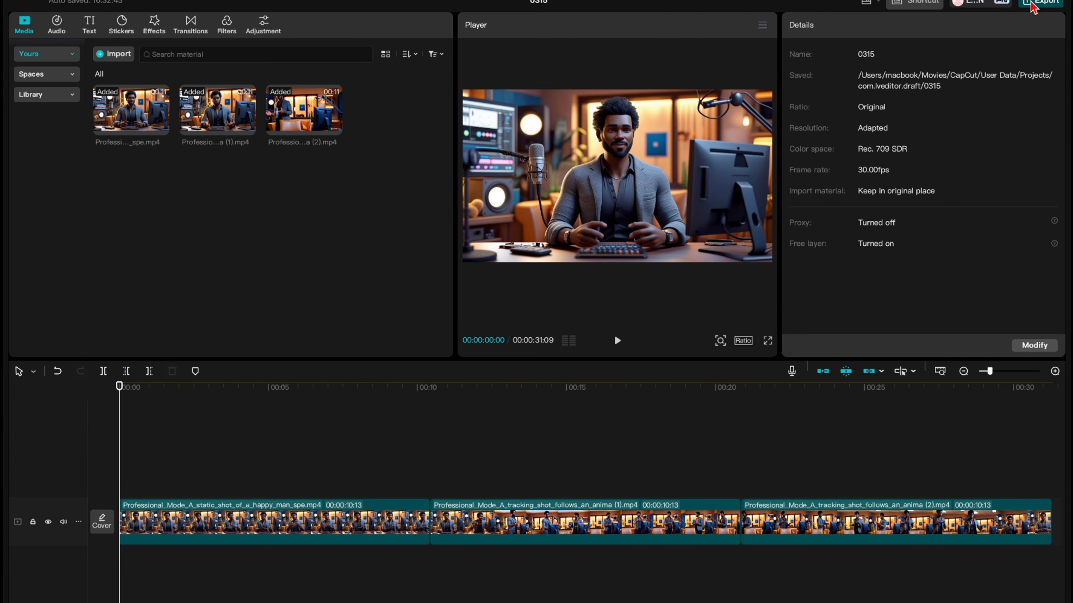
Open the export settings for the assembled video and edit its title.
{"action": "left_click", "coordinate": [1039, 4]}
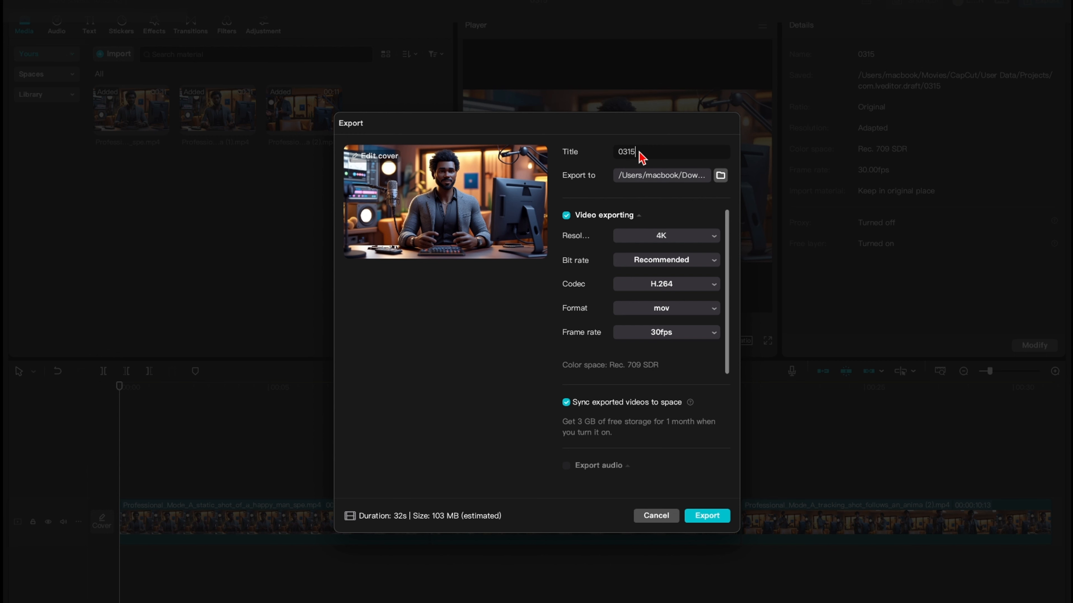
{"action": "key", "text": "BackSpace"}
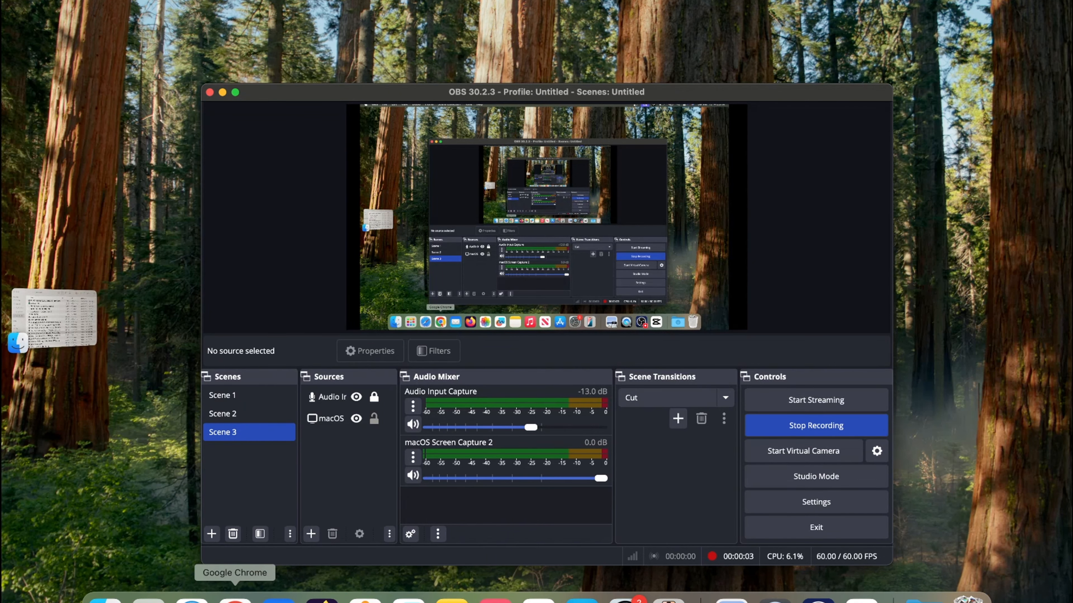
Switch to Google Chrome and open the MiniMax Audio page at minimax.io/audio in a new tab.
{"action": "left_click", "coordinate": [235, 599]}
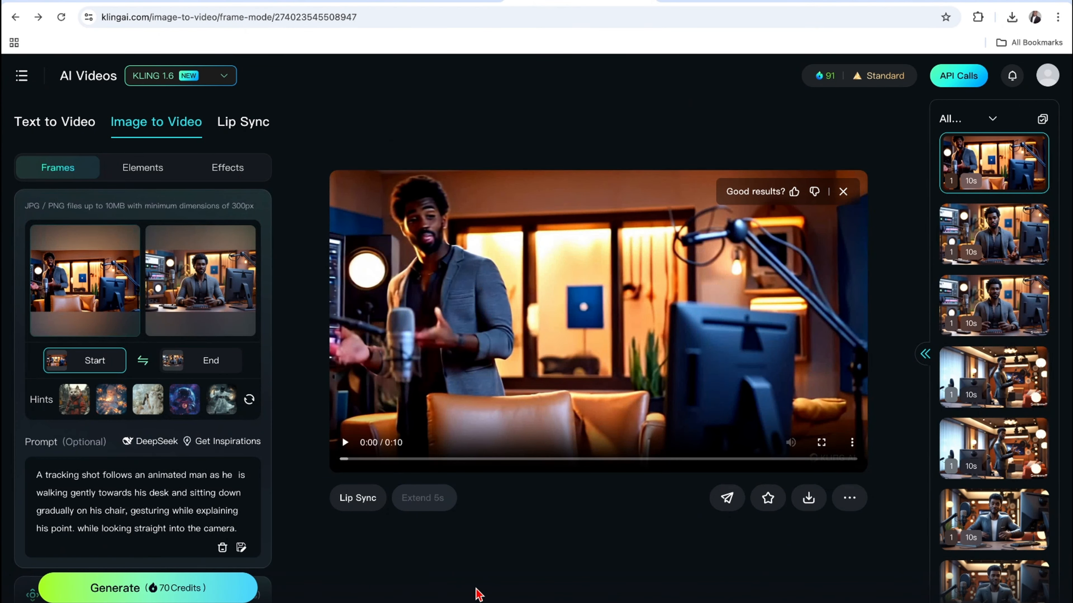
{"action": "left_click", "coordinate": [820, 2]}
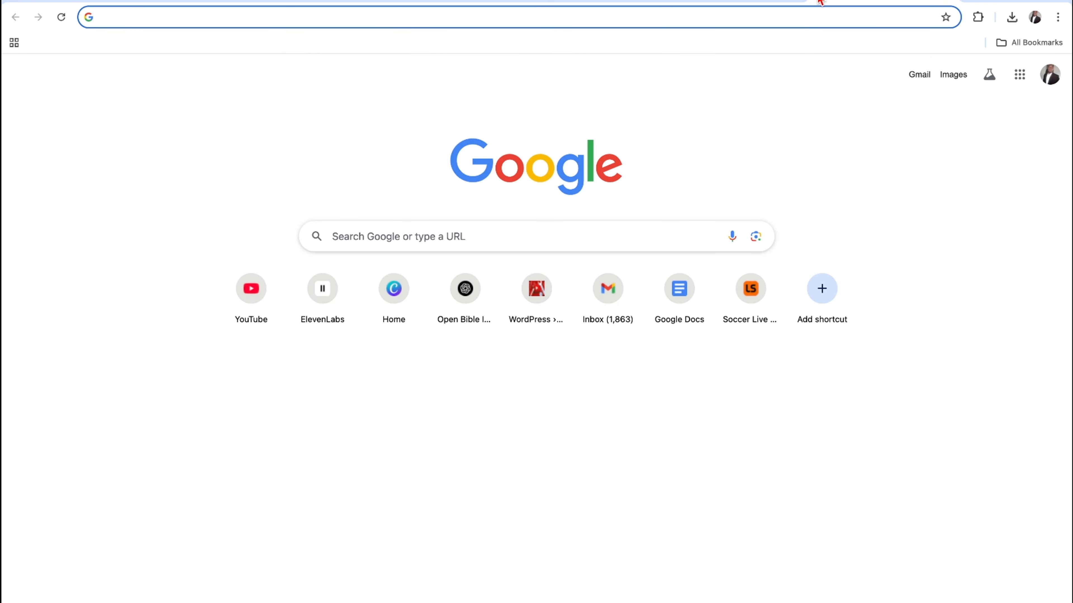
{"action": "type", "text": "min"}
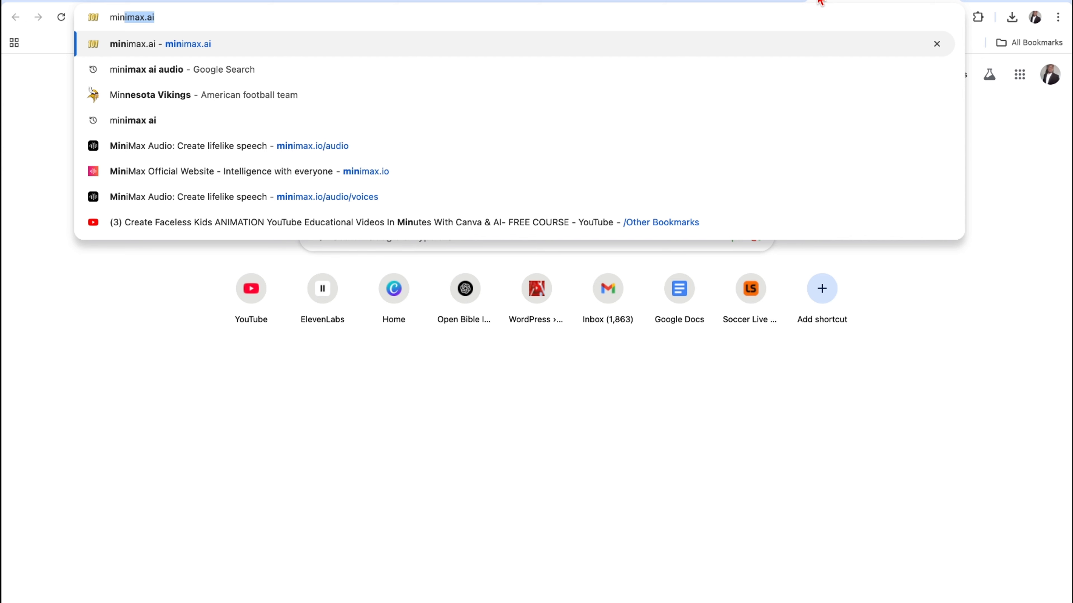
{"action": "left_click", "coordinate": [168, 157]}
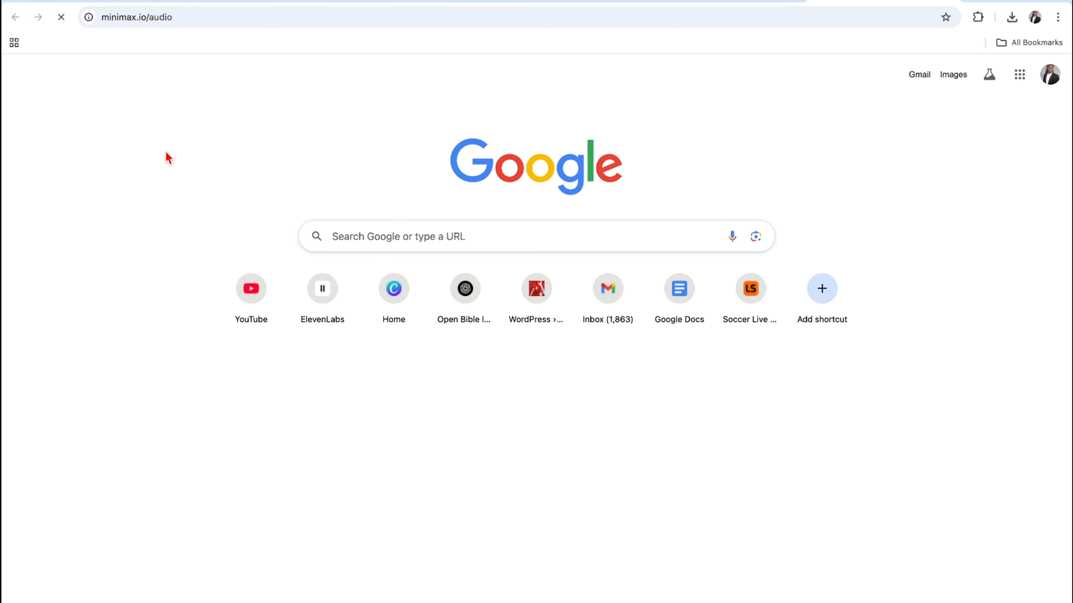